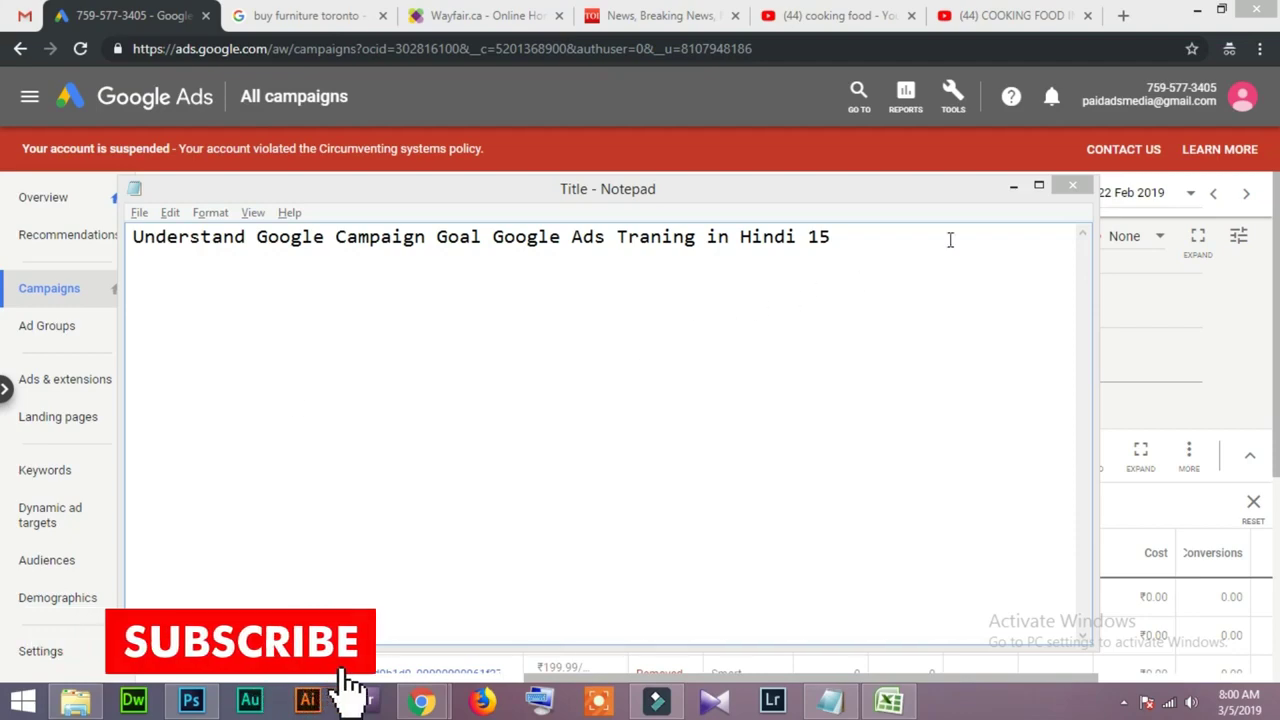
Step: Start a new campaign from the Campaigns page and review the offered campaign goals, including the Sales description
left_click(1012, 186)
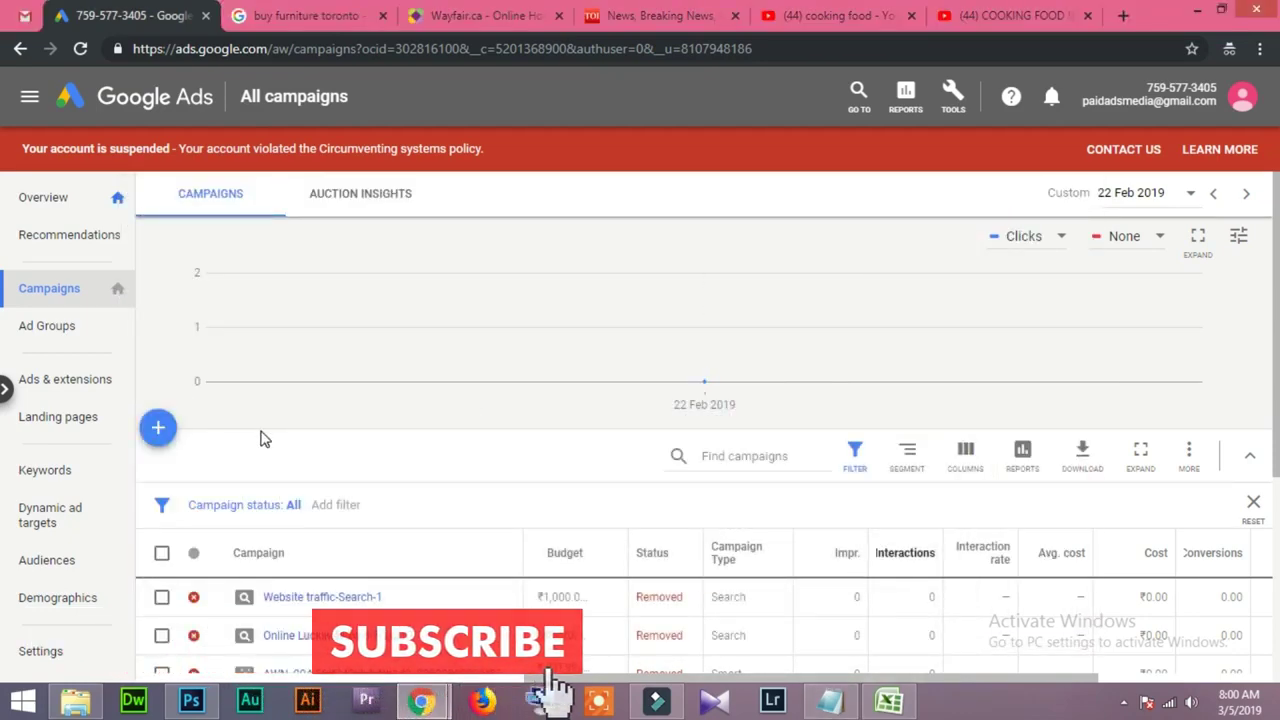
left_click(52, 203)
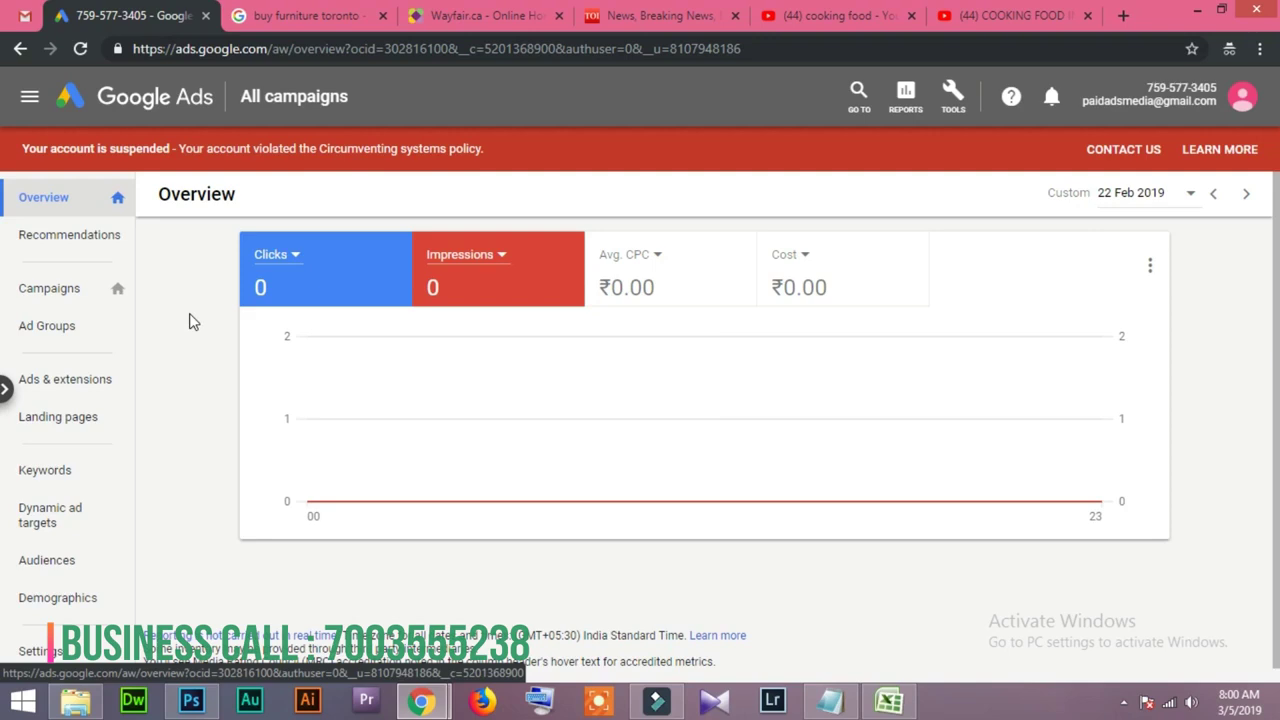
left_click(66, 296)
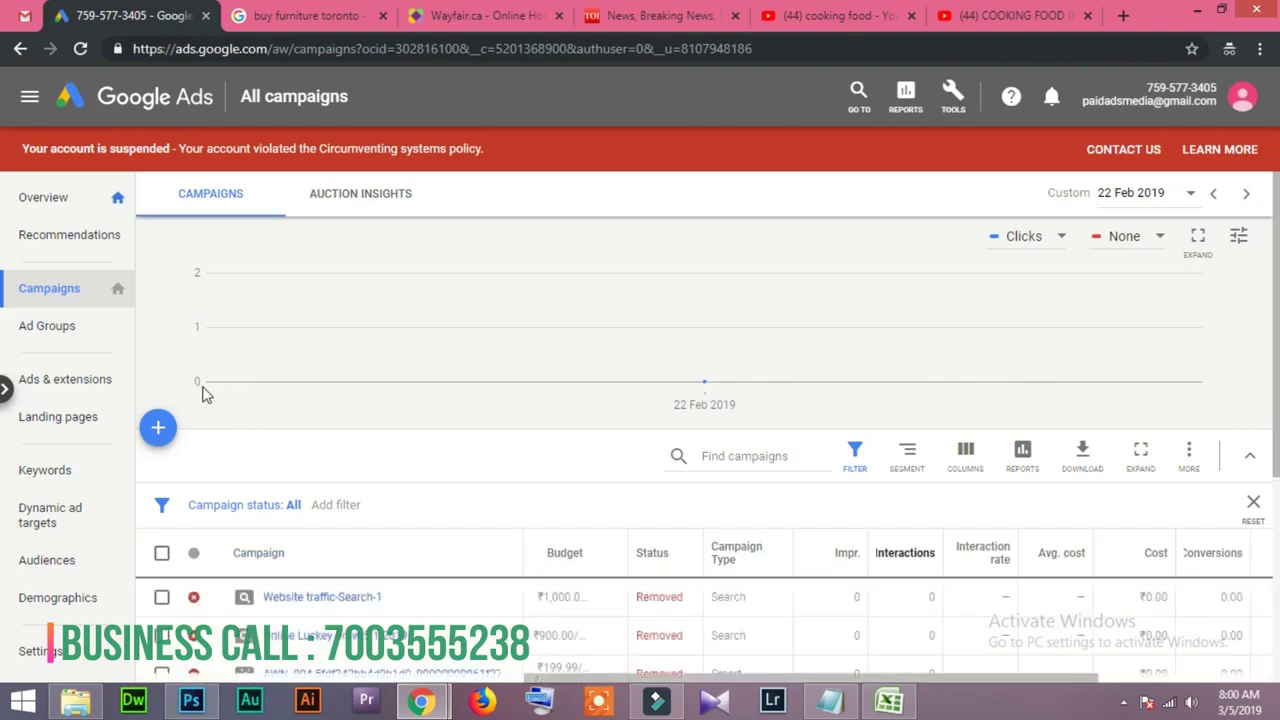
left_click(157, 430)
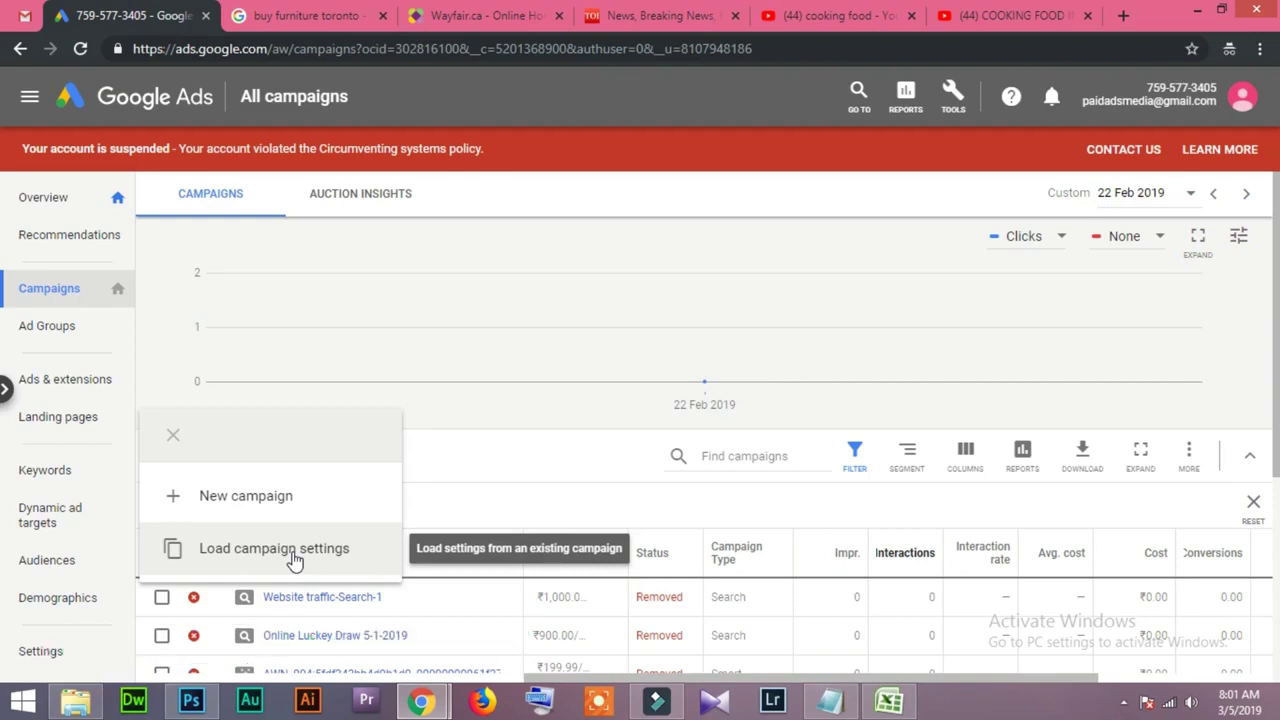
left_click(282, 502)
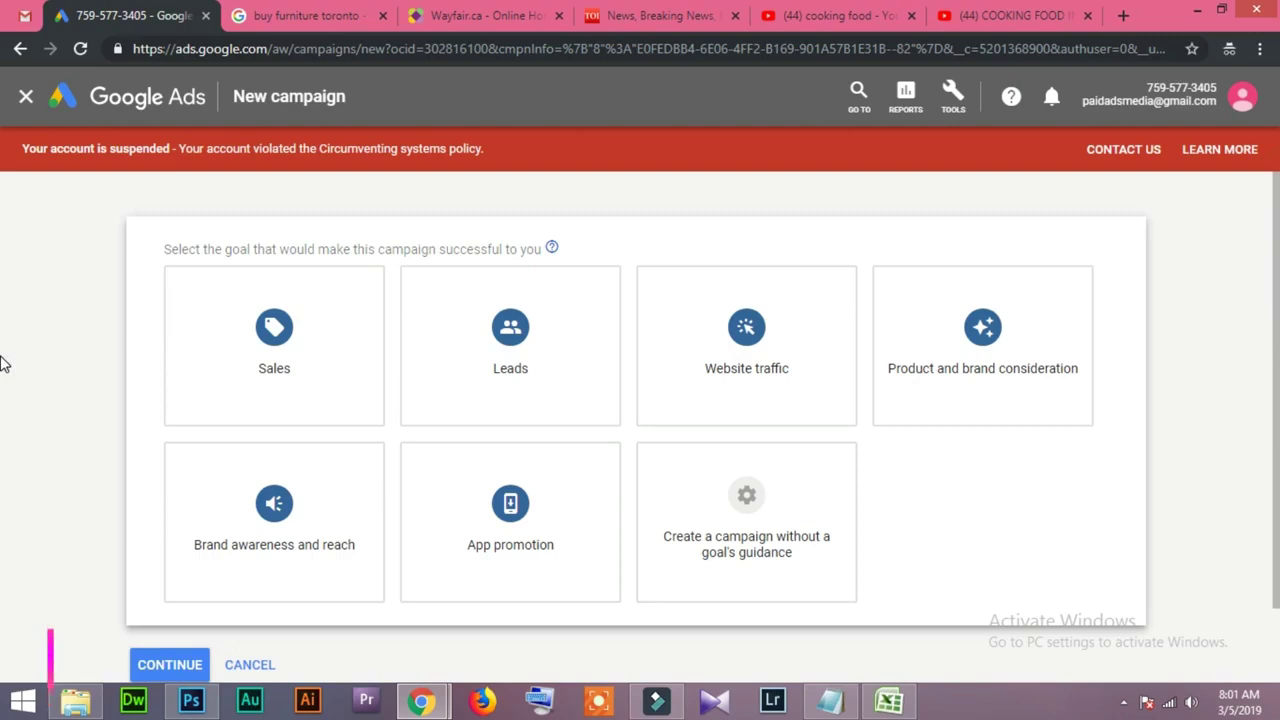
scroll(240, 423, "down", 1)
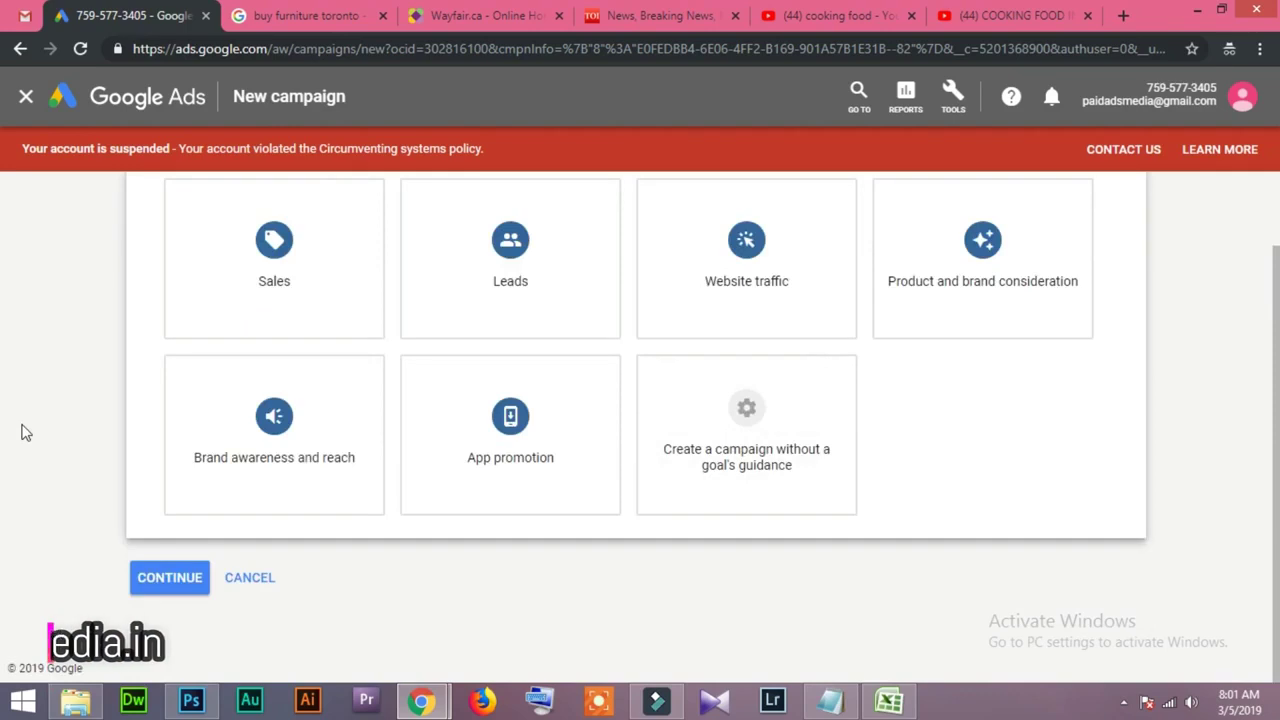
scroll(26, 432, "up", 1)
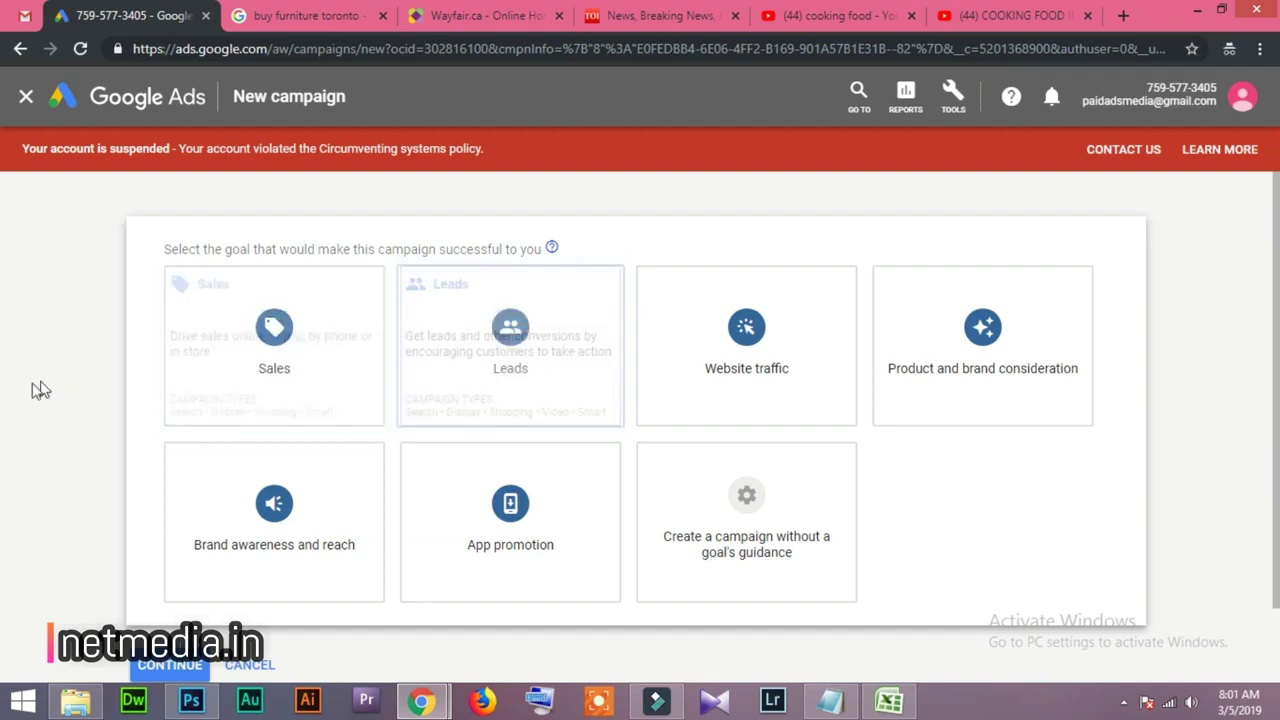
mouse_move(200, 565)
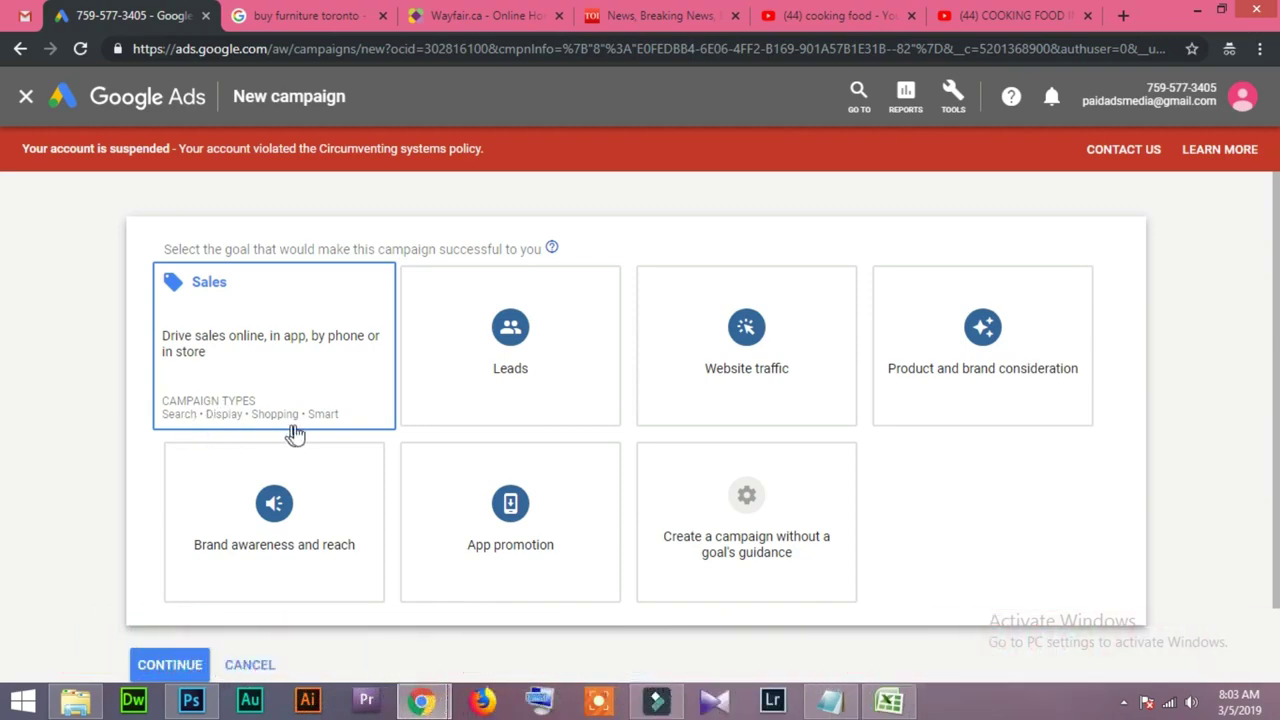
Step: Search Google for "buy tv" in a new browser tab and examine the sponsored product listings
left_click(290, 15)
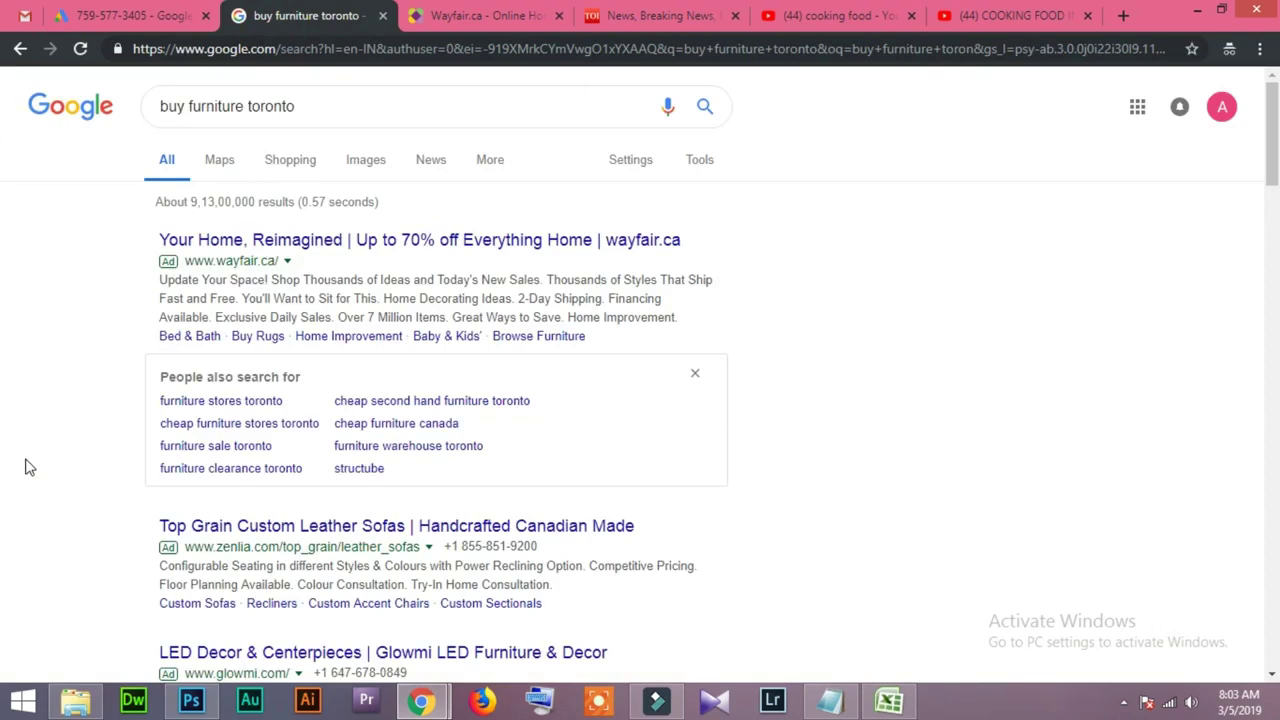
left_click(1122, 16)
type("goo")
key("Return")
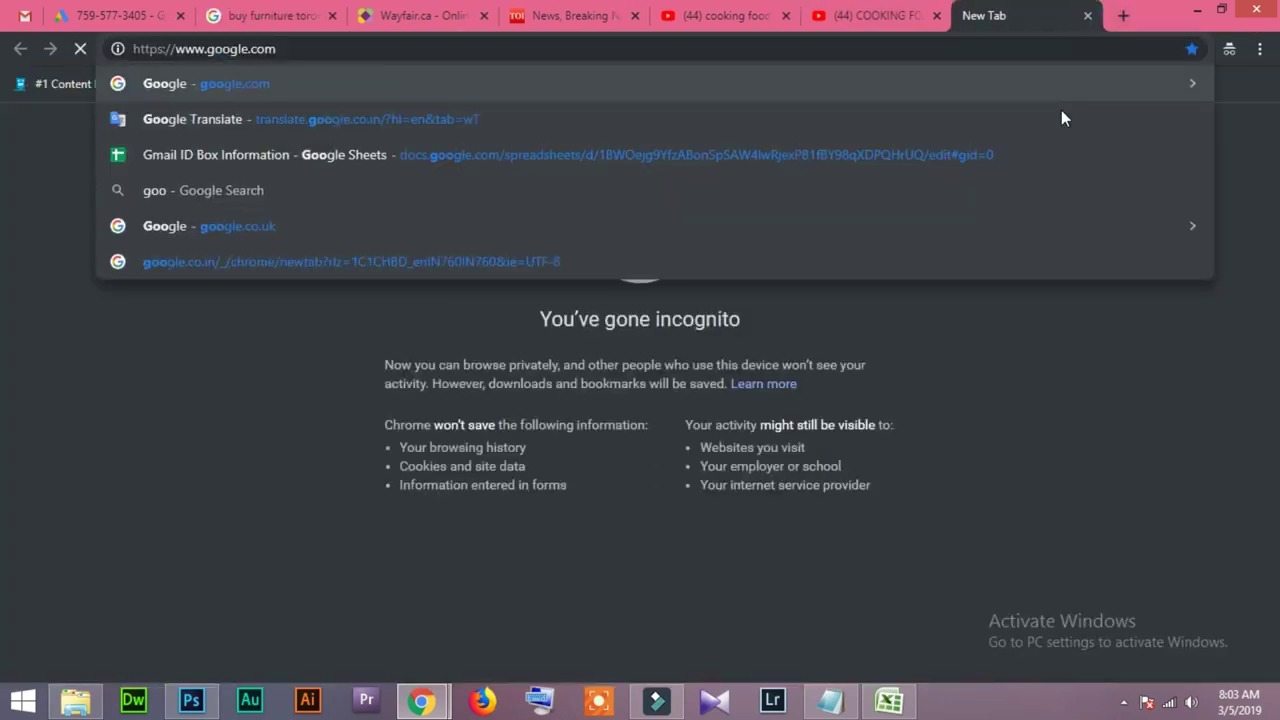
type("buy")
type("v")
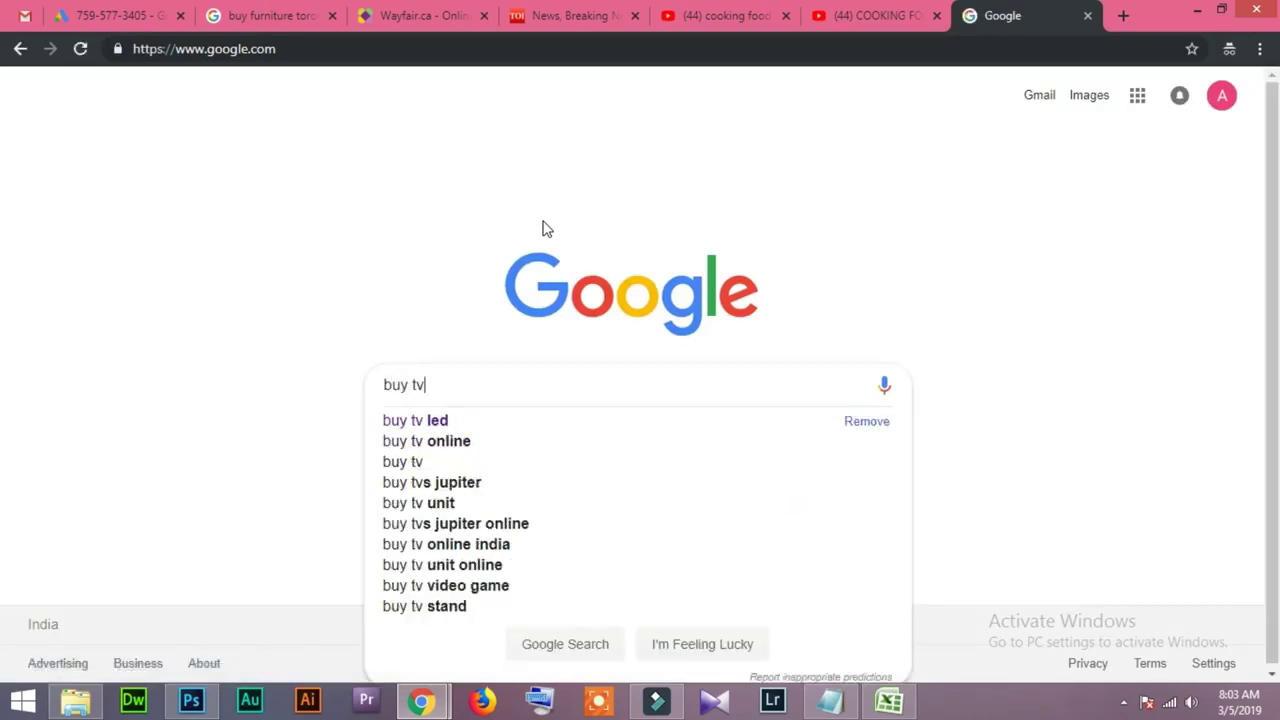
key("Return")
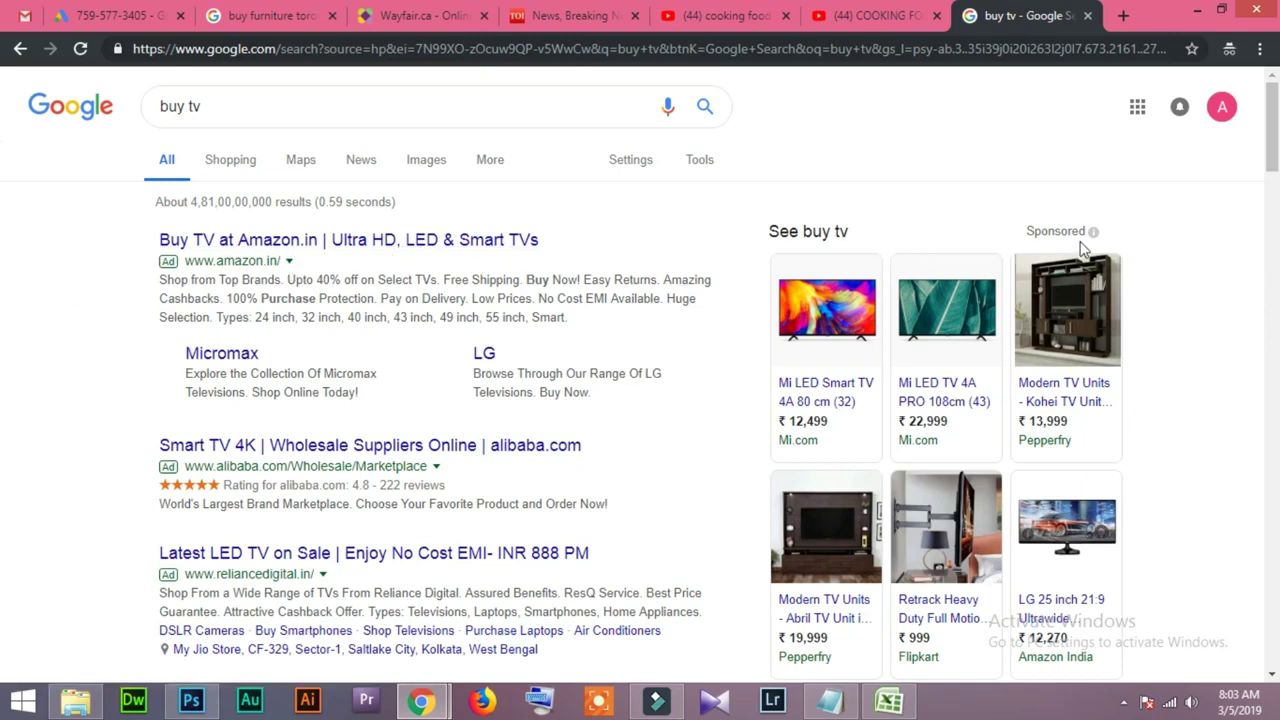
scroll(857, 308, "down", 6)
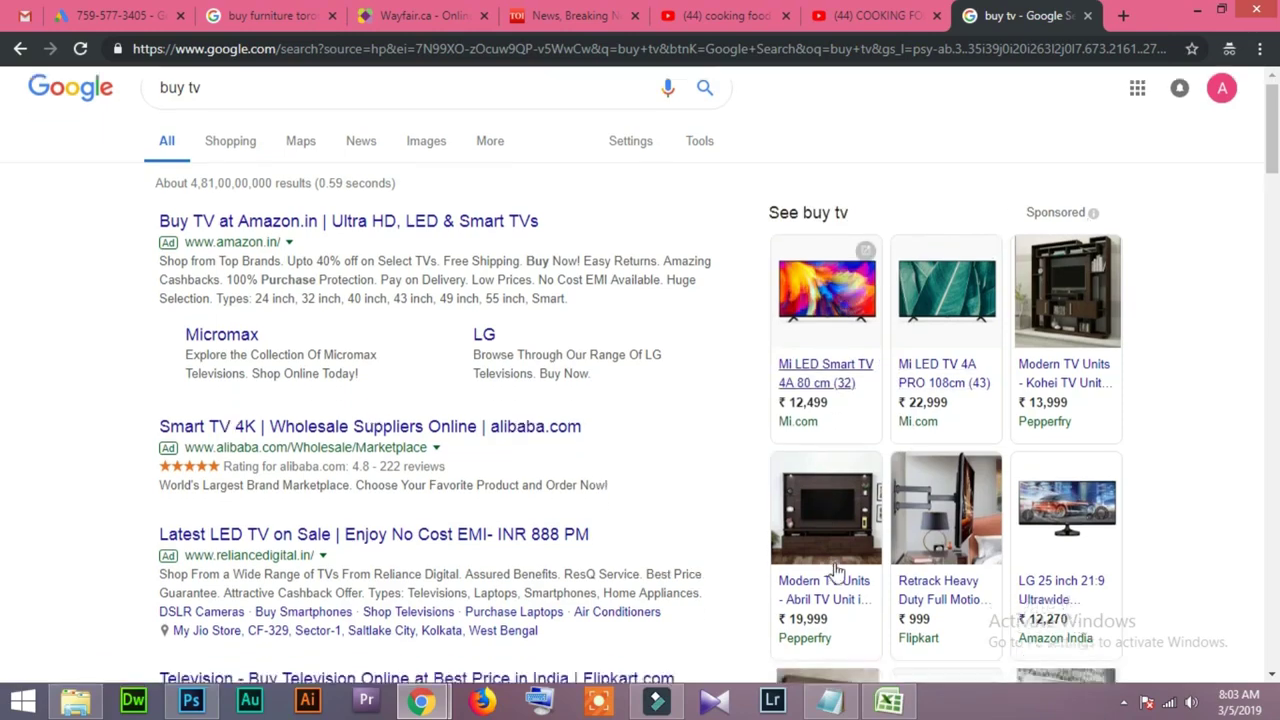
scroll(905, 400, "up", 6)
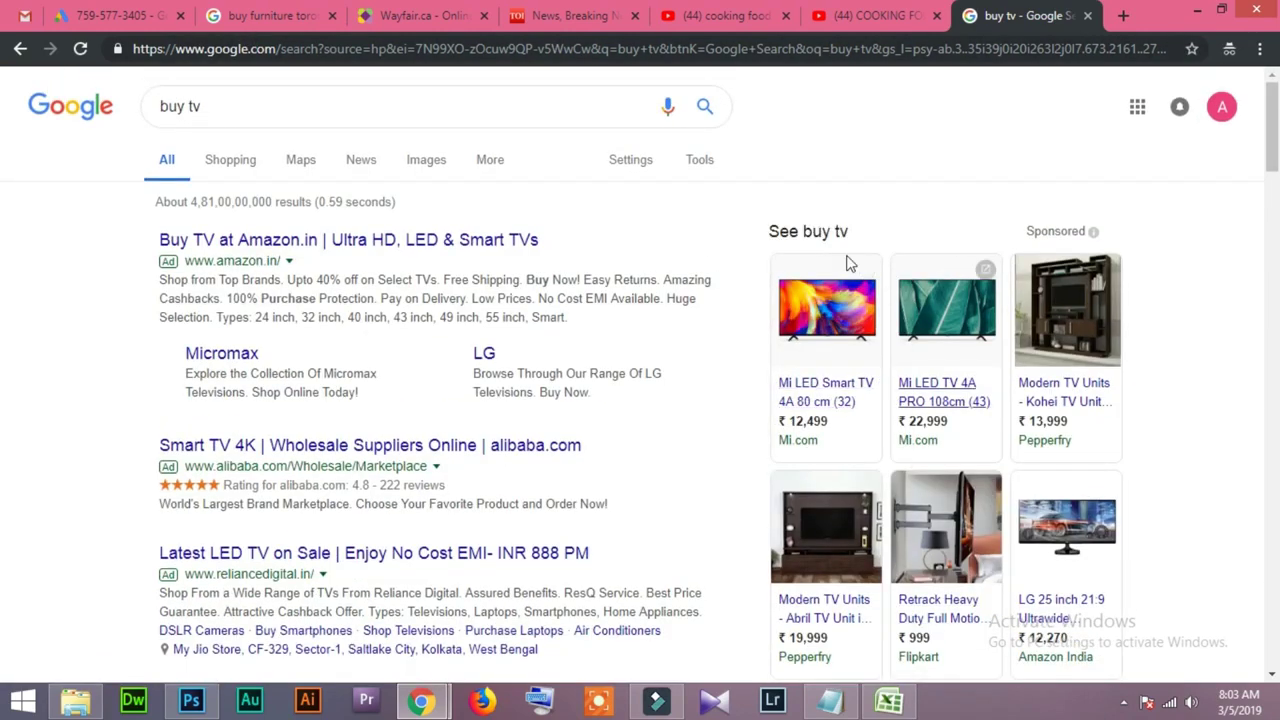
Step: Compare the Sales goal's description and campaign types in Google Ads with the "buy tv" search ads
left_click(115, 15)
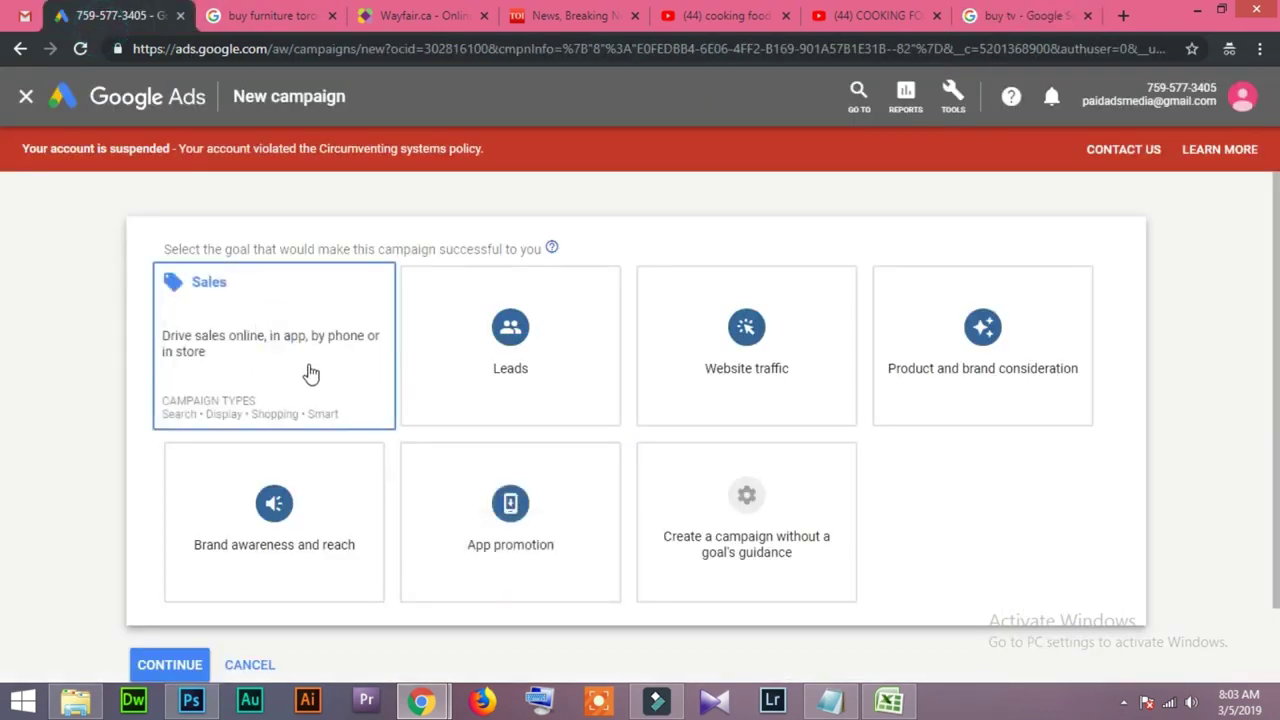
left_click(277, 329)
left_click(1022, 15)
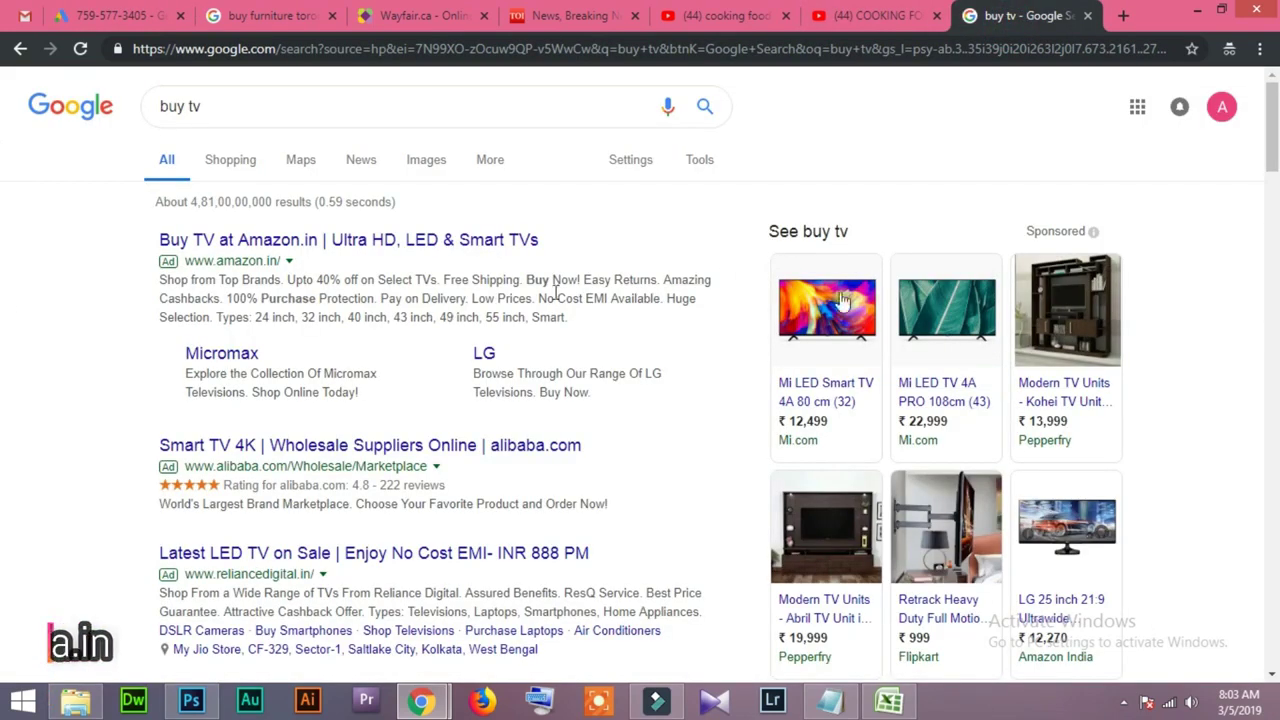
key("ctrl+1")
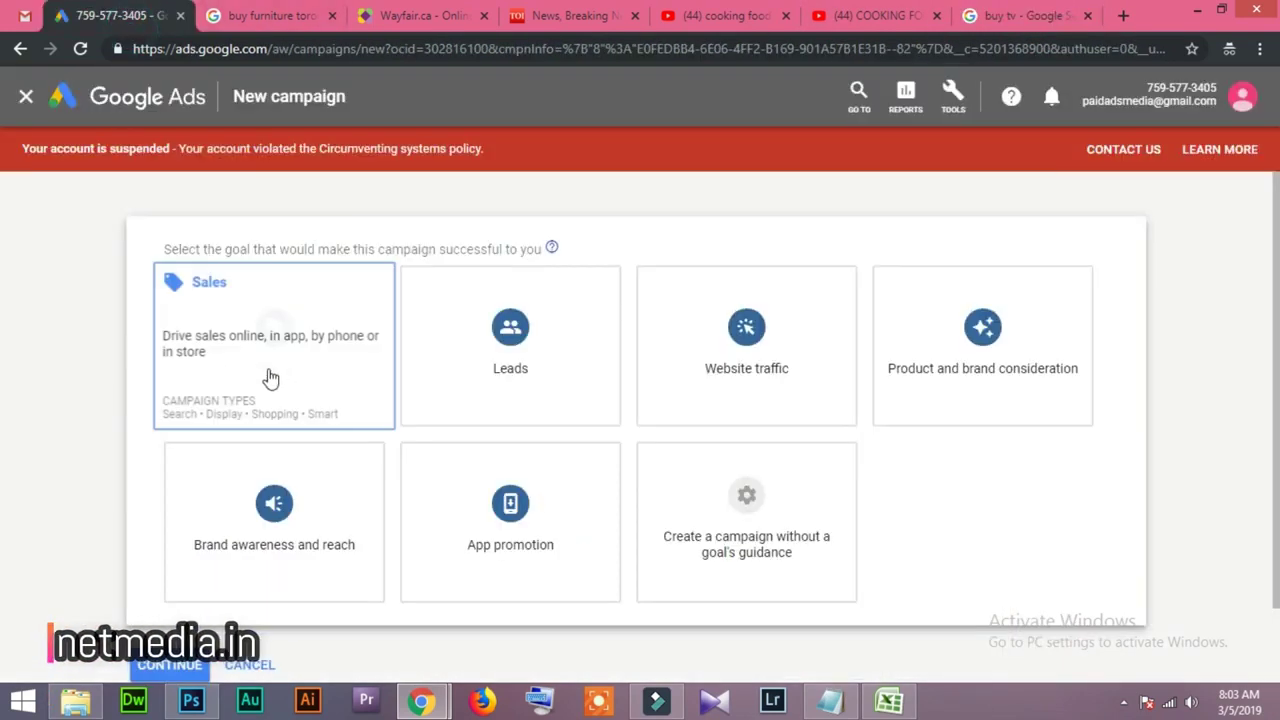
left_click(773, 538)
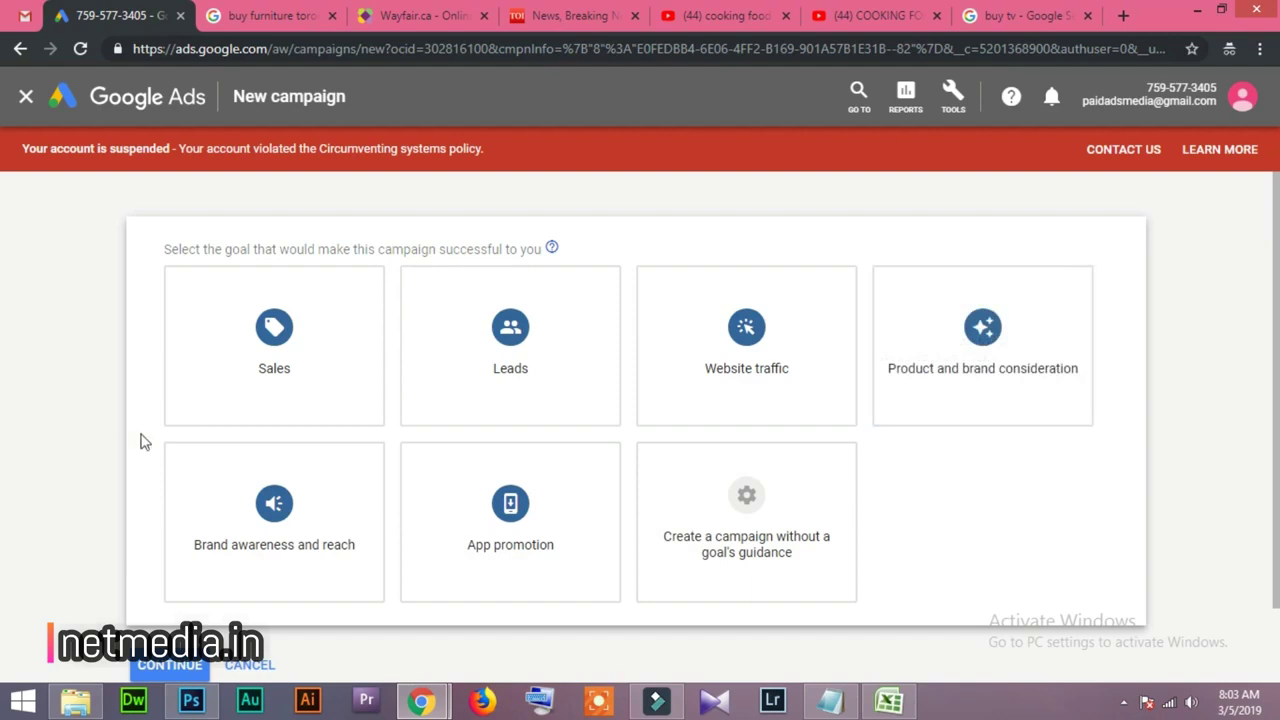
left_click(213, 410)
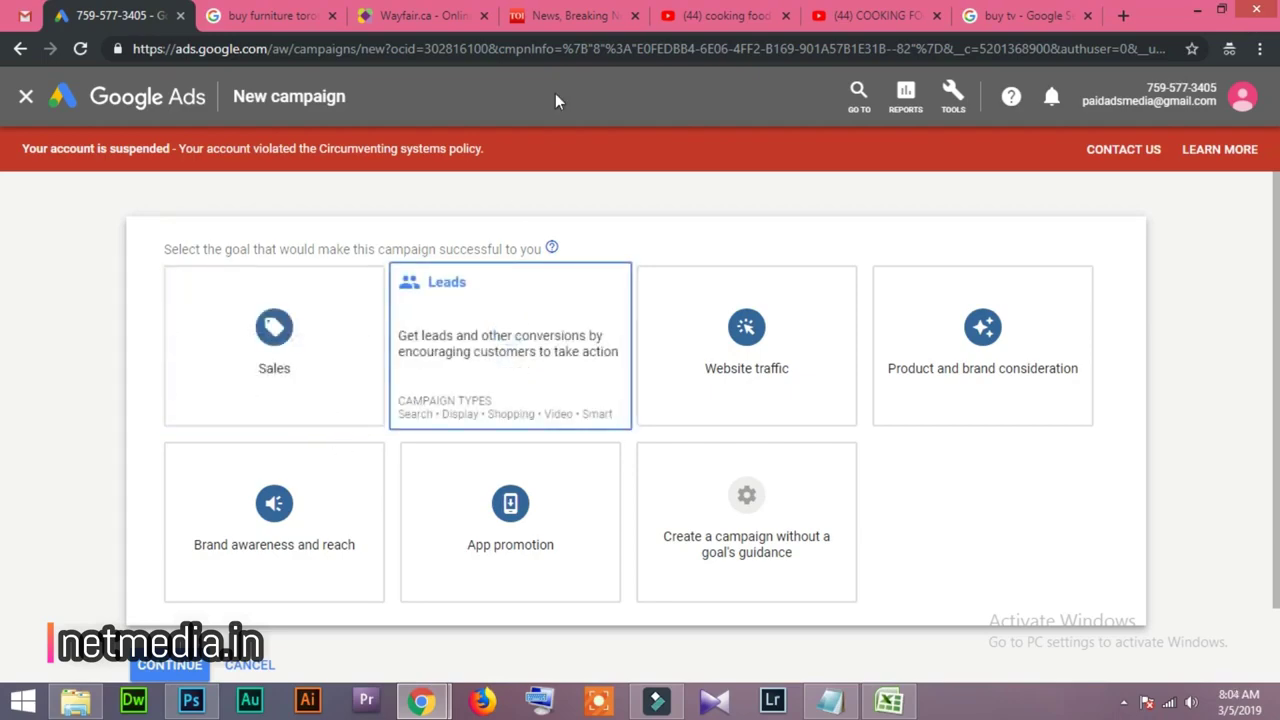
Step: View the Wayfair landing page and browse the Best Sellers product carousel on the Times of India site
left_click(400, 12)
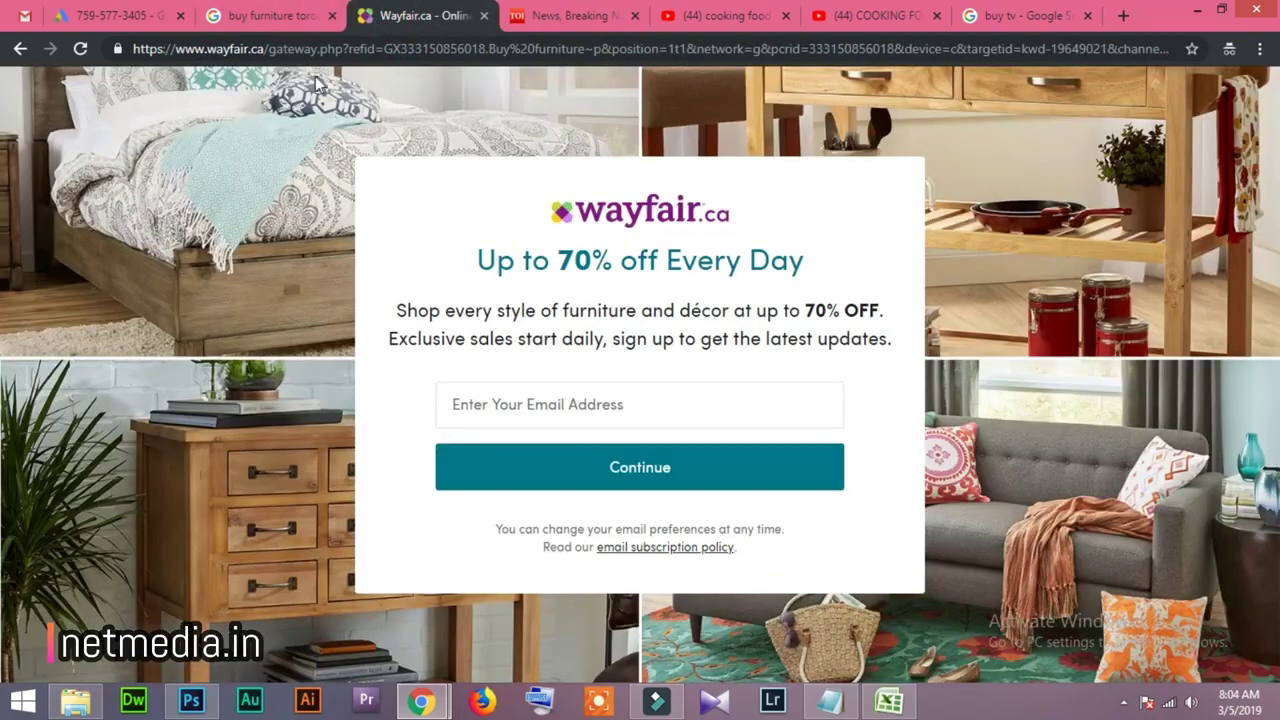
left_click(276, 15)
left_click(552, 15)
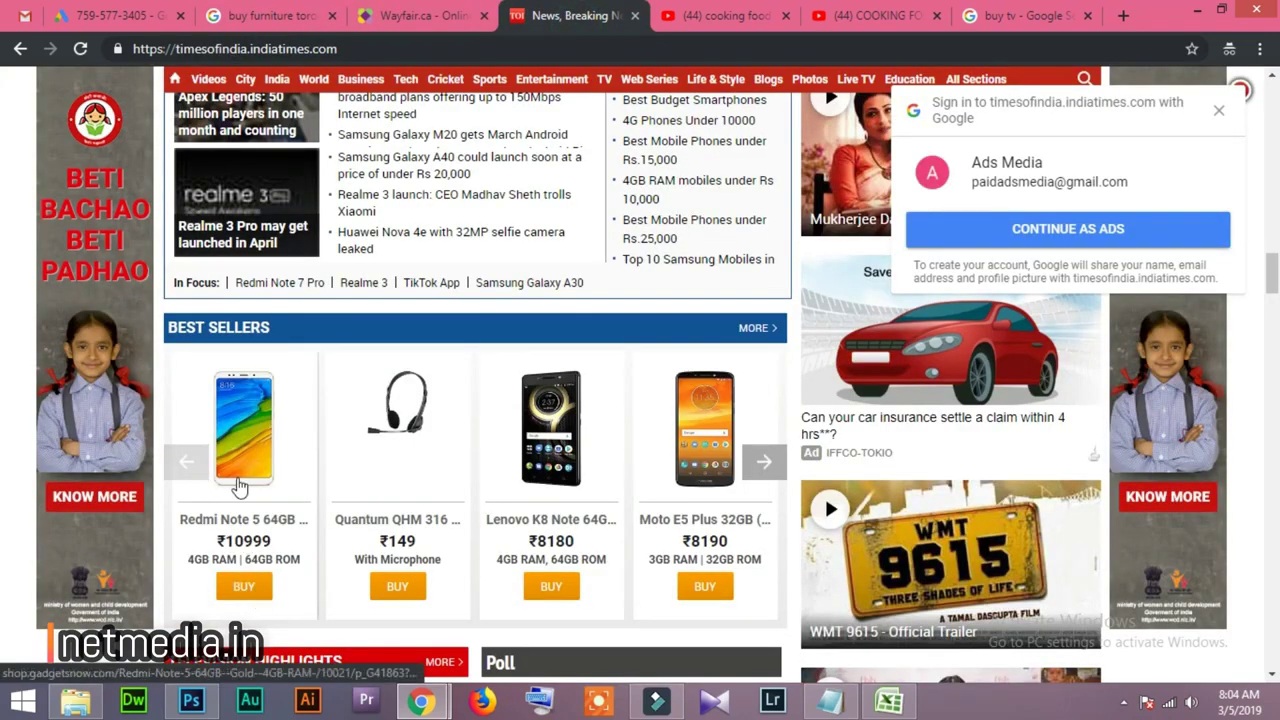
left_click(765, 466)
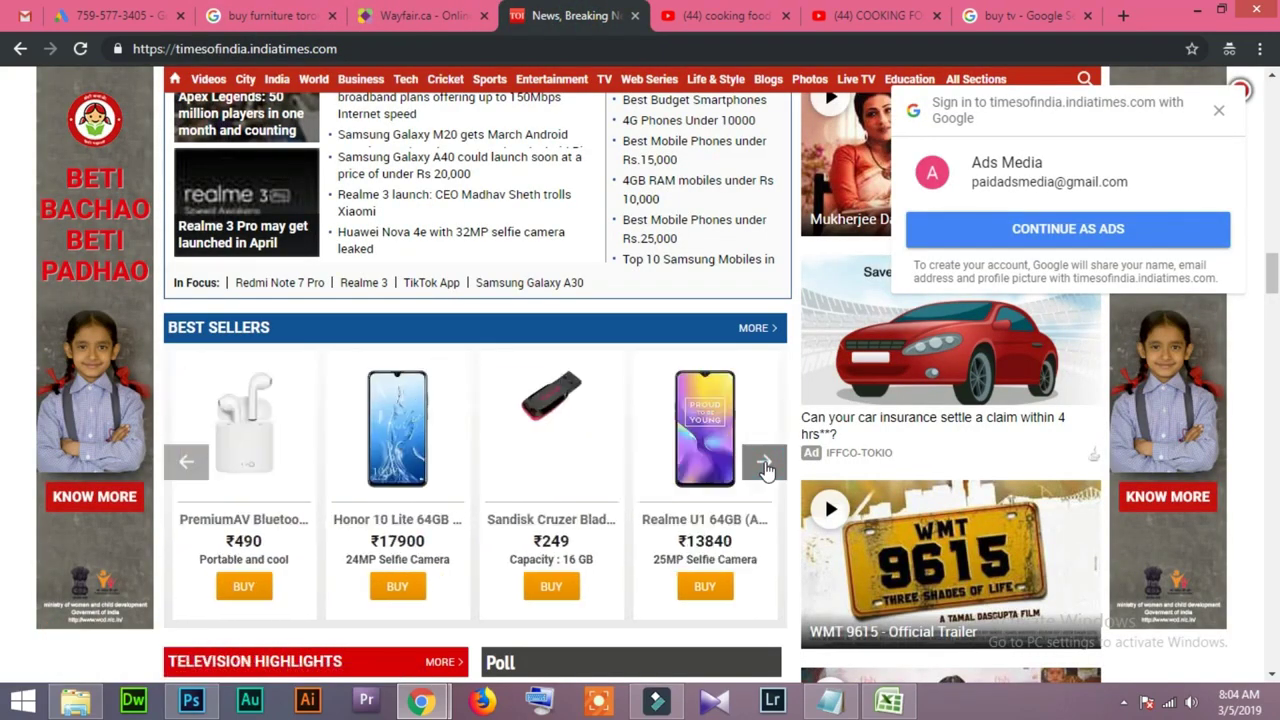
left_click(765, 466)
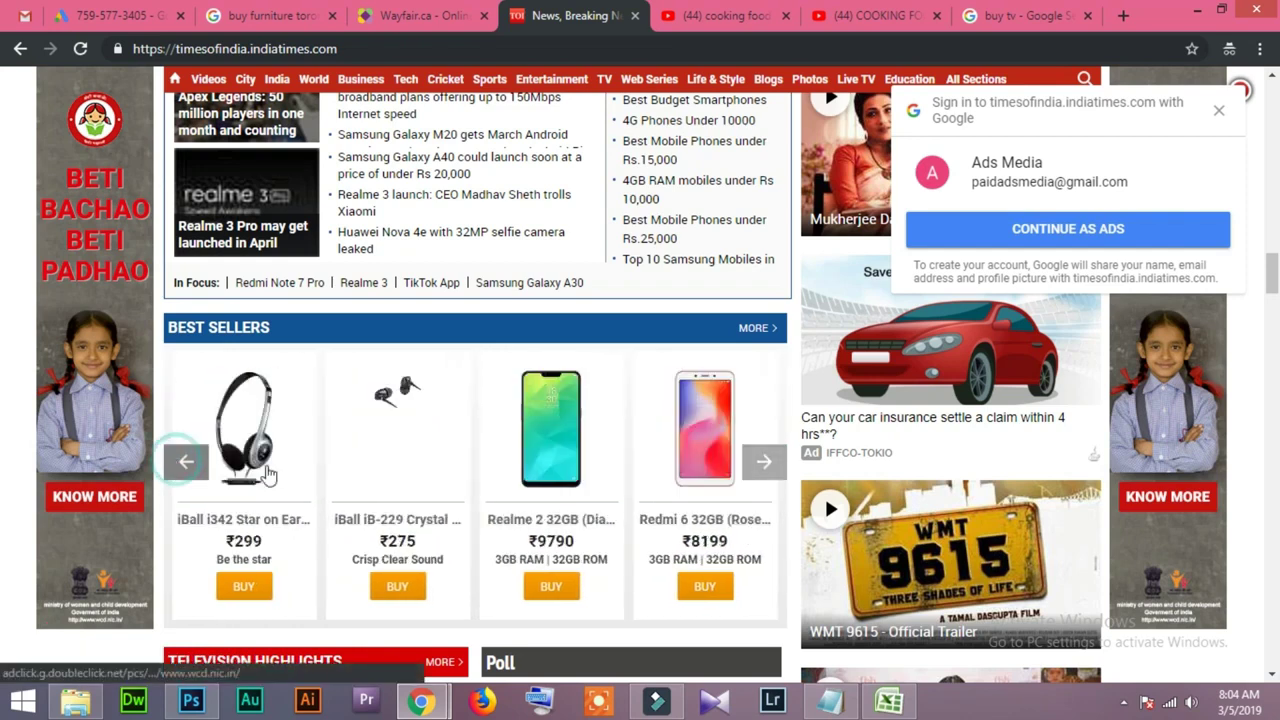
left_click(186, 461)
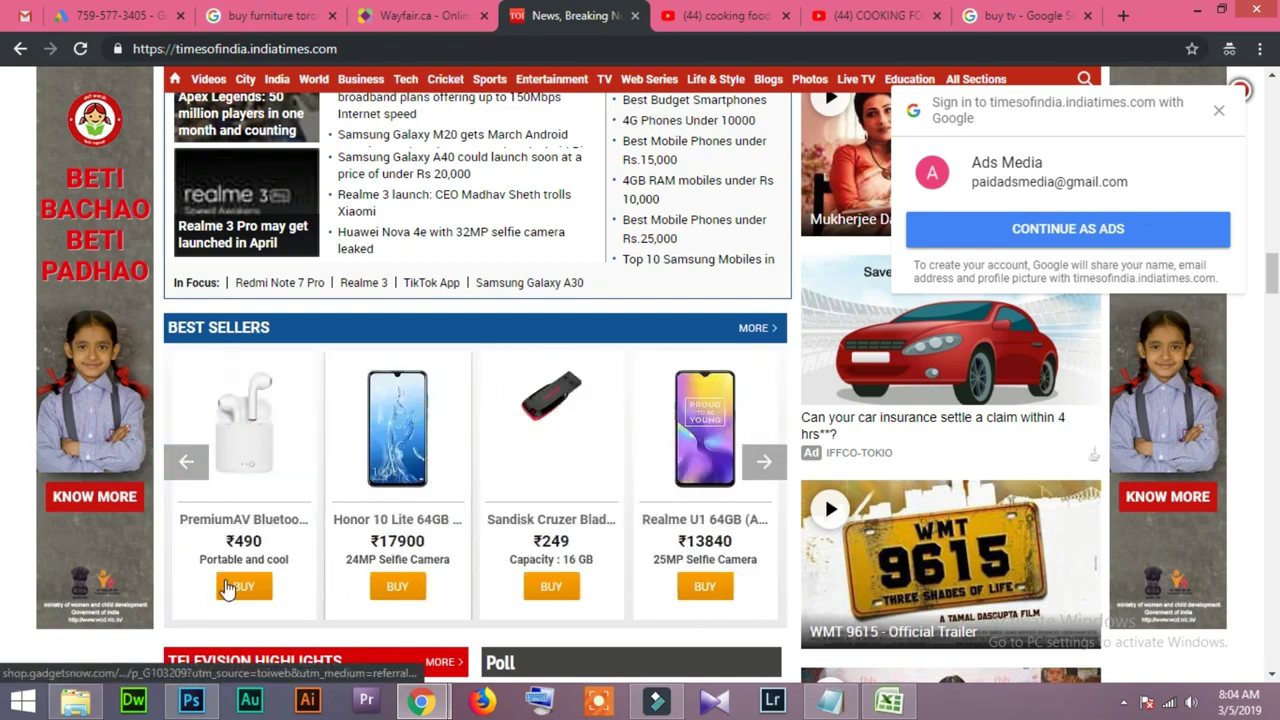
left_click(118, 15)
left_click(277, 371)
left_click(271, 394)
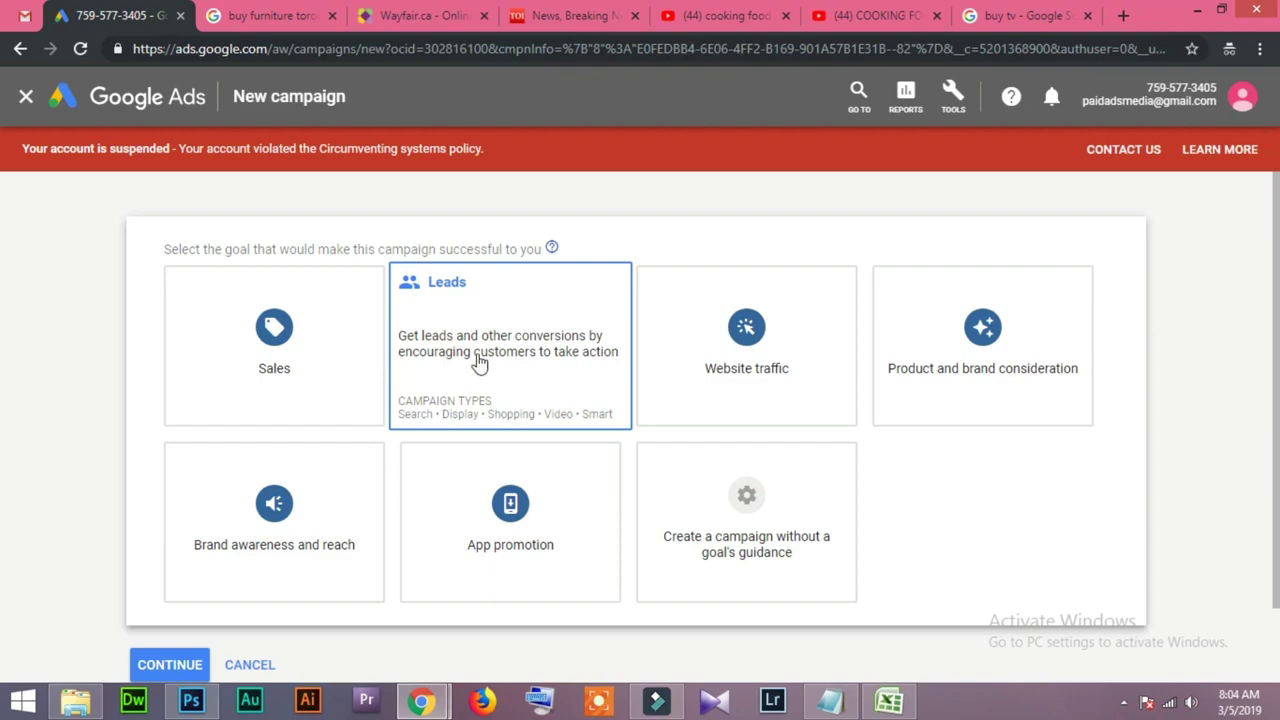
left_click(420, 15)
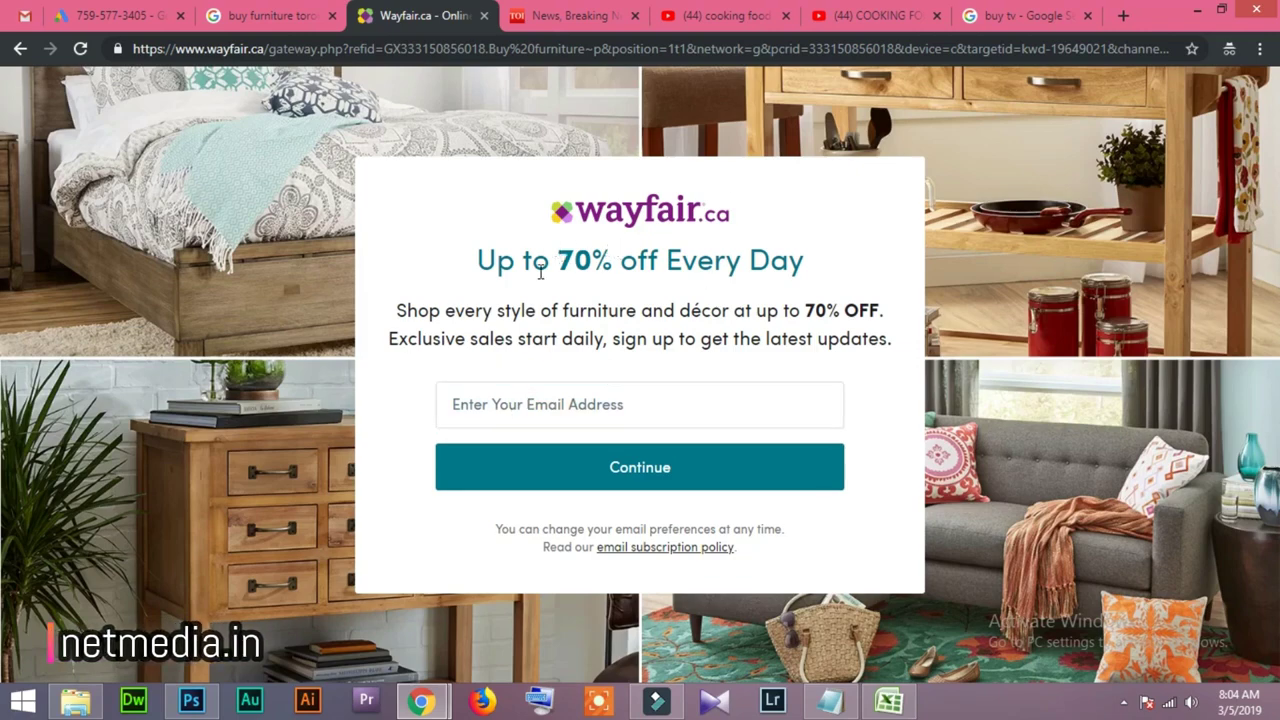
left_click(524, 400)
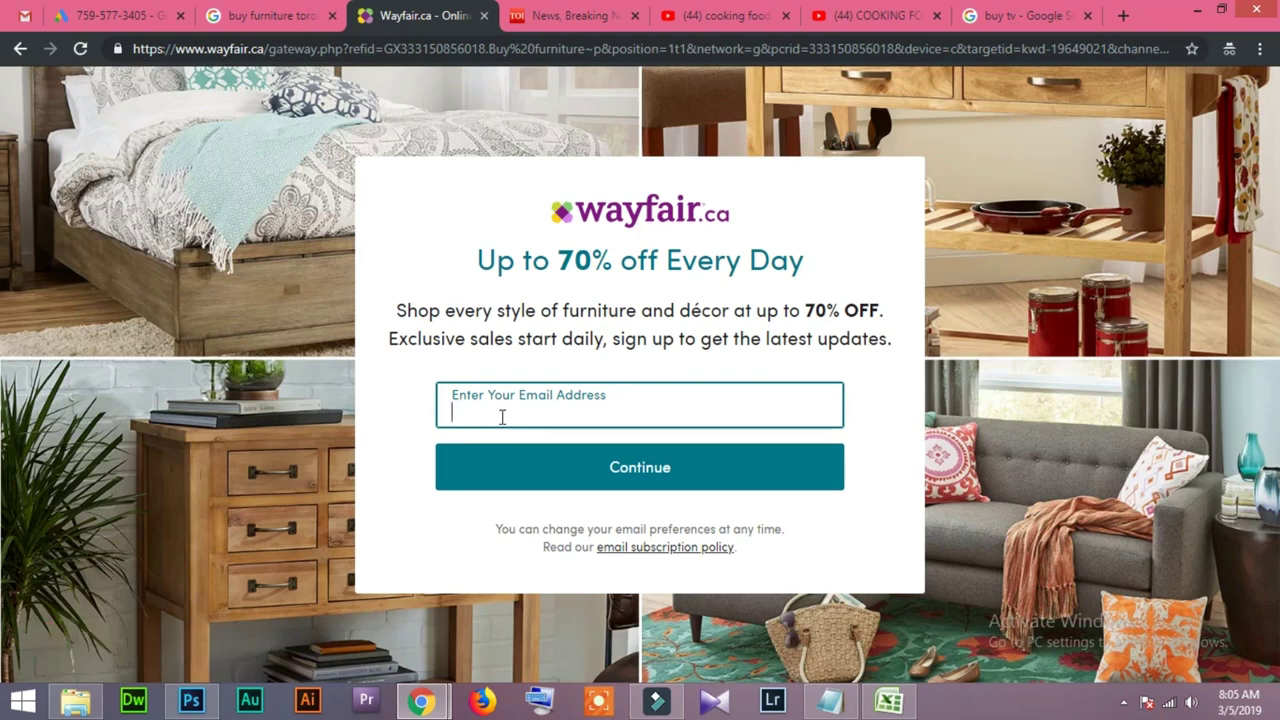
left_click(262, 15)
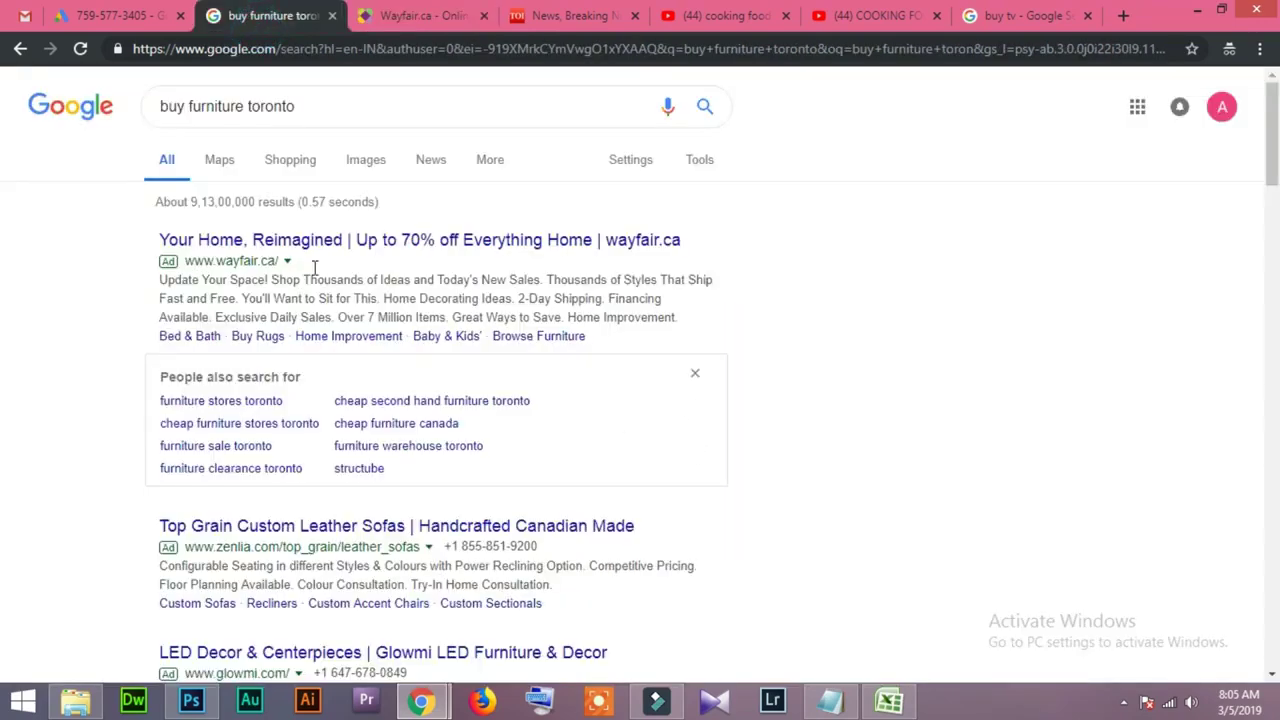
left_click(155, 16)
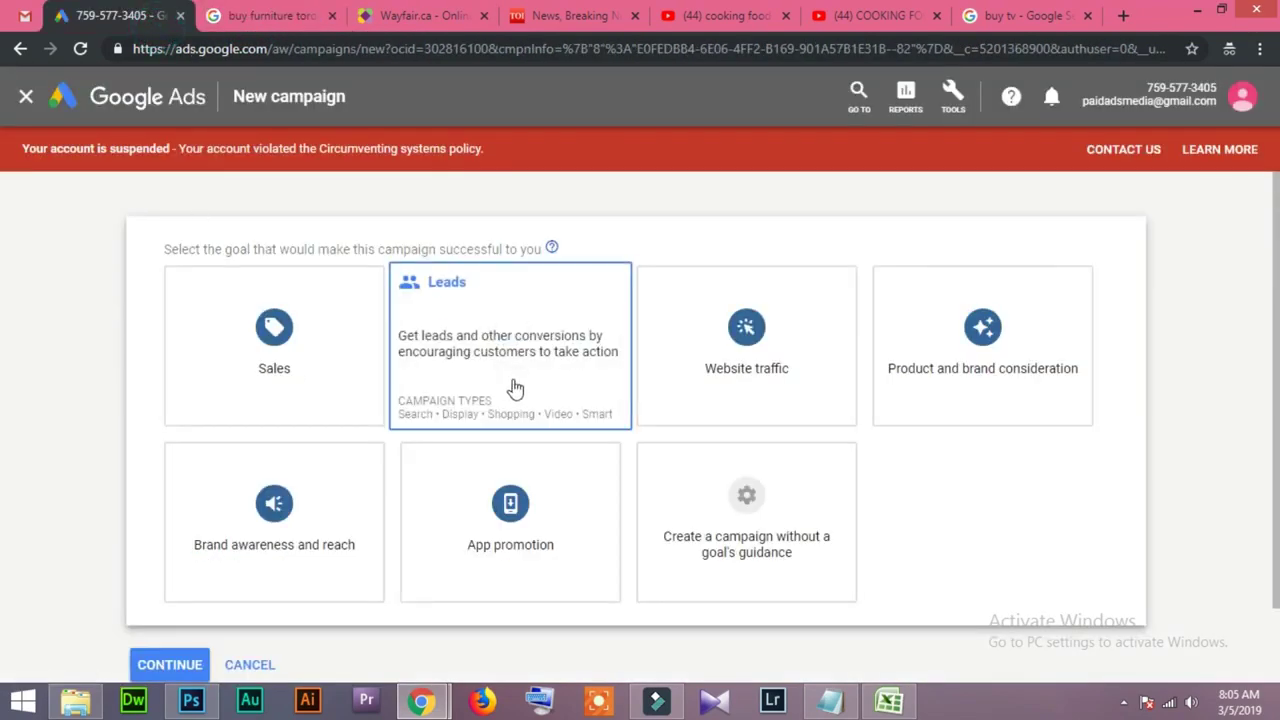
left_click(866, 18)
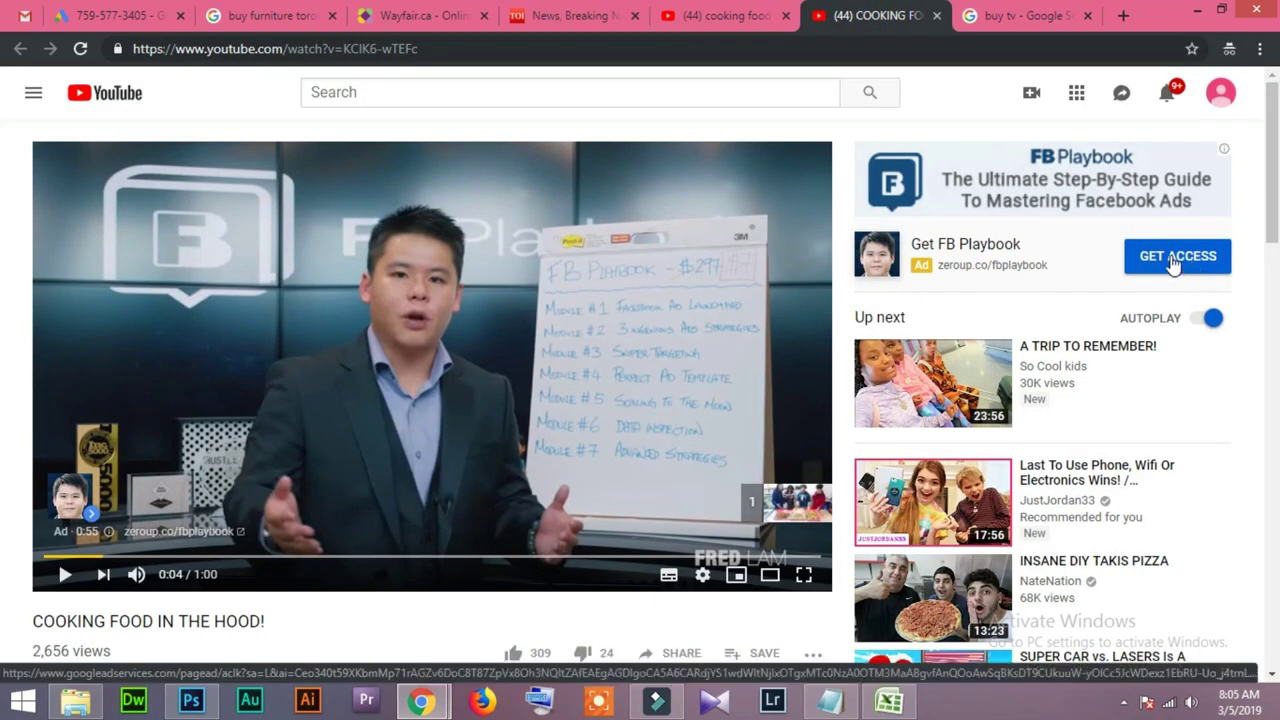
Step: Review the Website traffic goal alongside the furniture search ad, the Wayfair landing page and the Times of India page
left_click(118, 15)
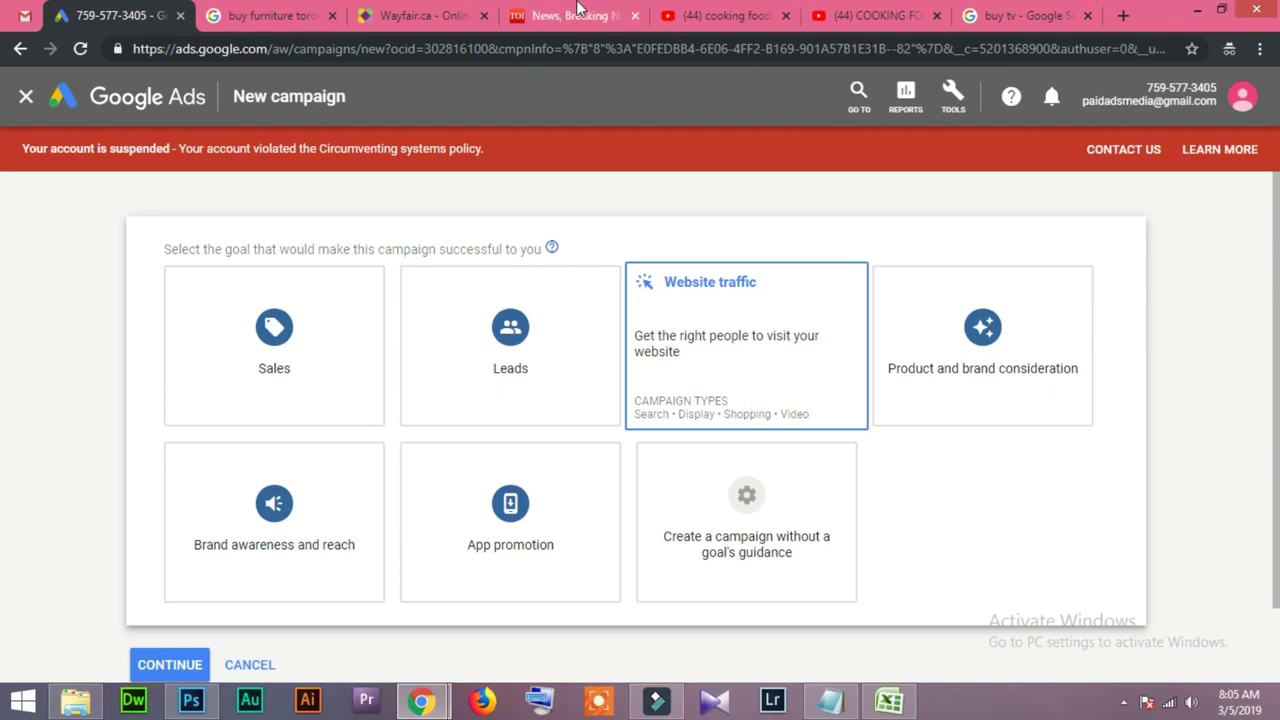
left_click(210, 14)
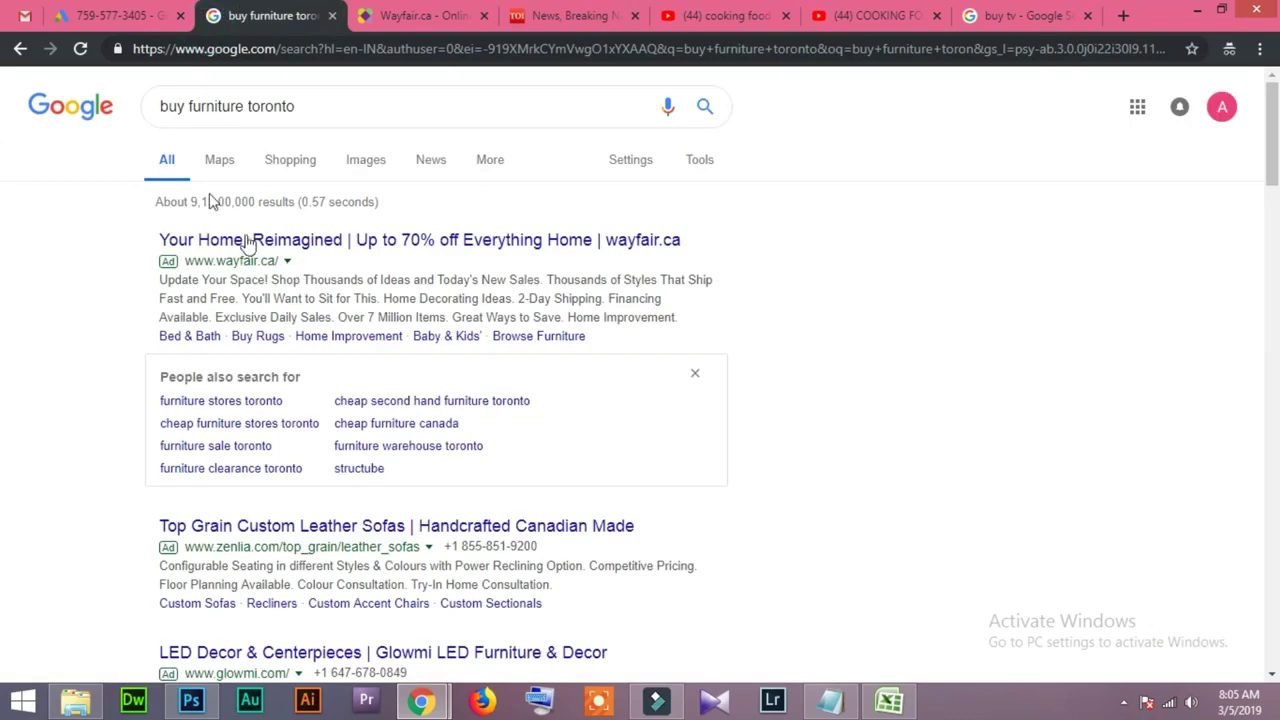
left_click(115, 15)
left_click(836, 458)
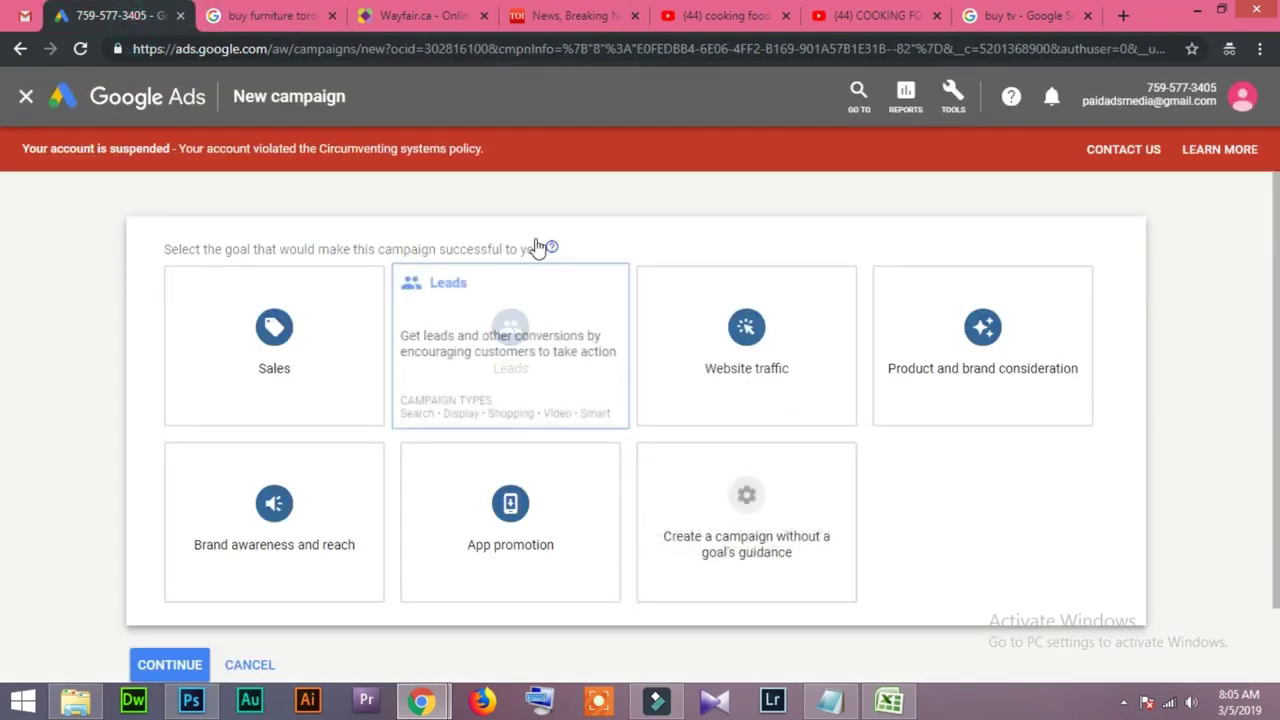
left_click(420, 15)
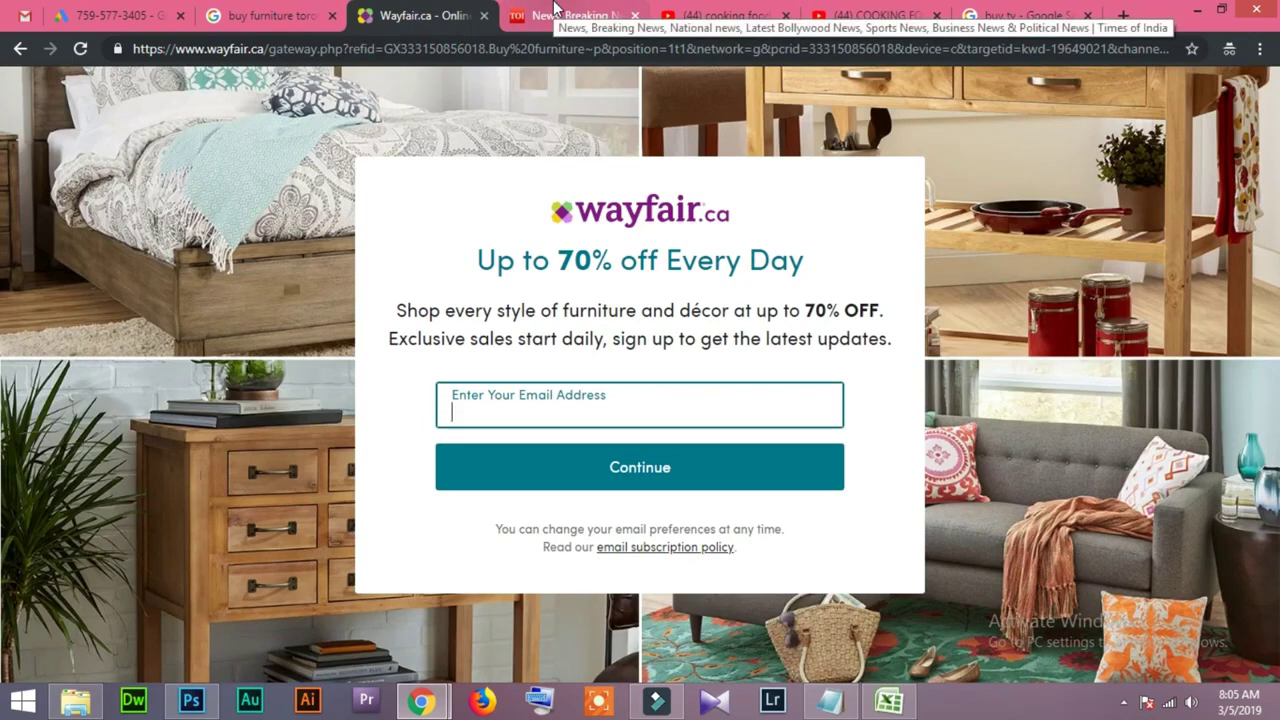
left_click(557, 8)
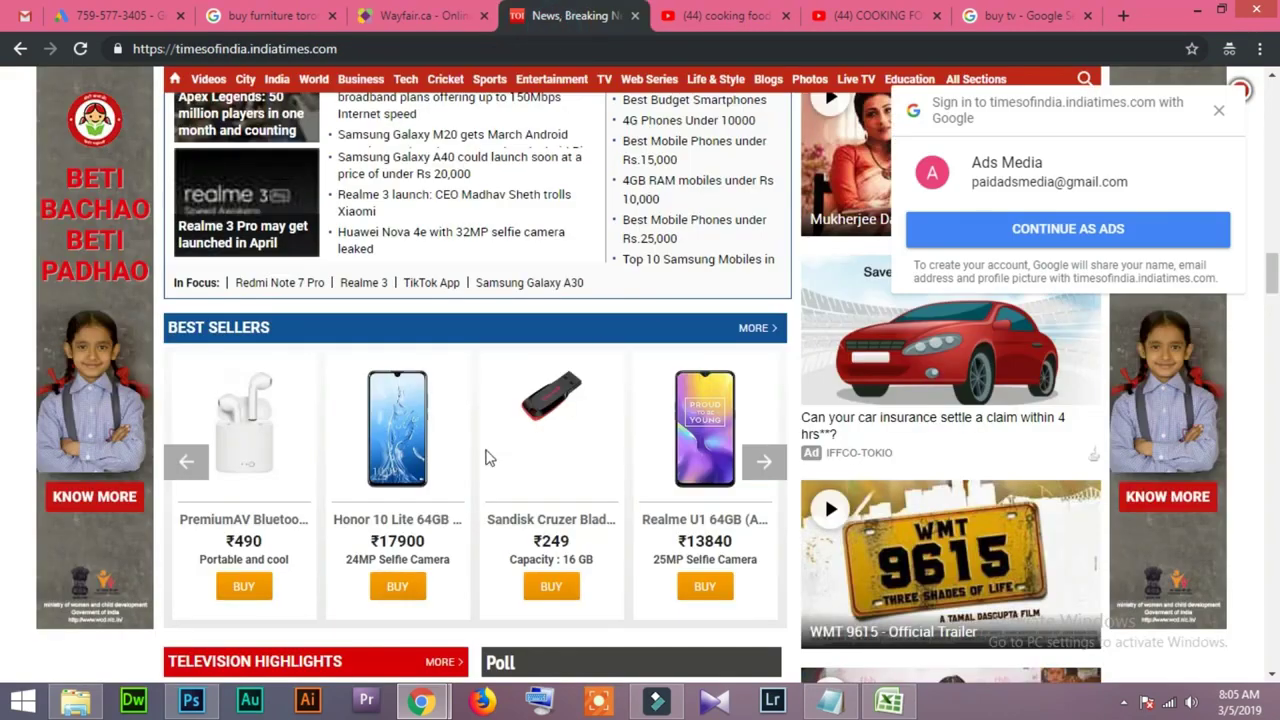
Step: Dismiss the Google sign-in prompt on Times of India and view the "cooking food" ad listing and FB Playbook video ad on YouTube
left_click(1219, 112)
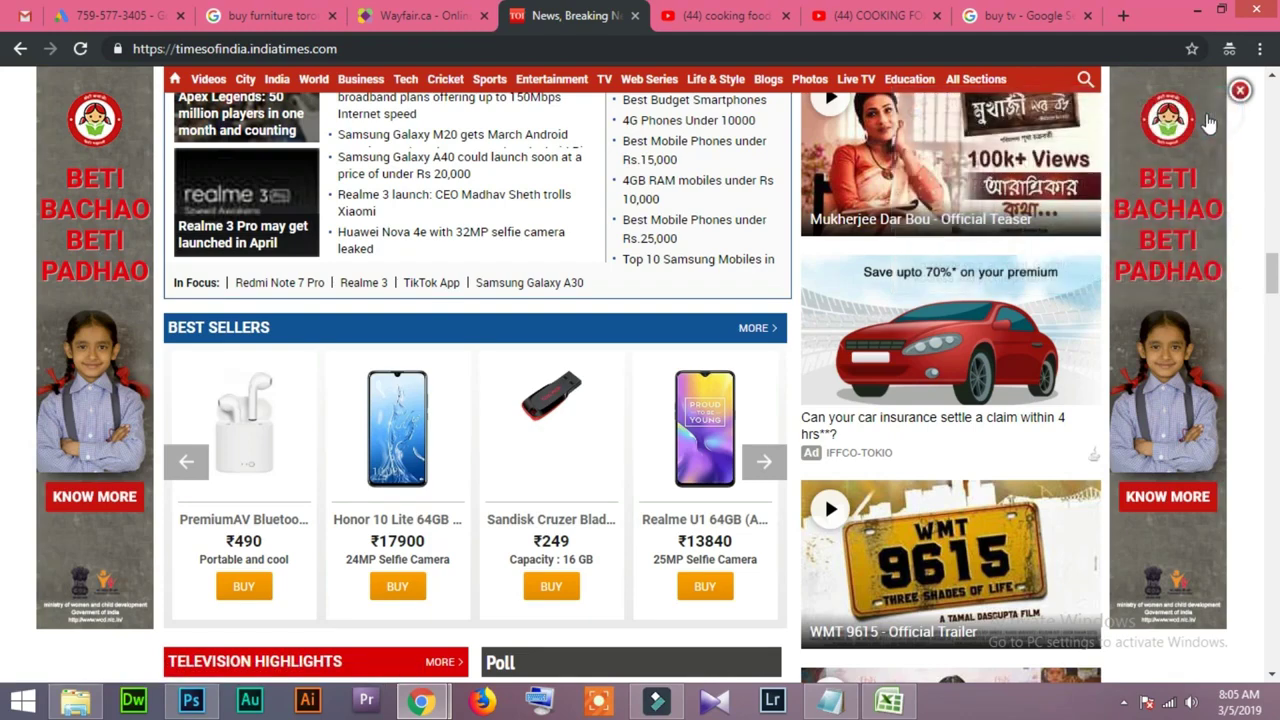
left_click(725, 18)
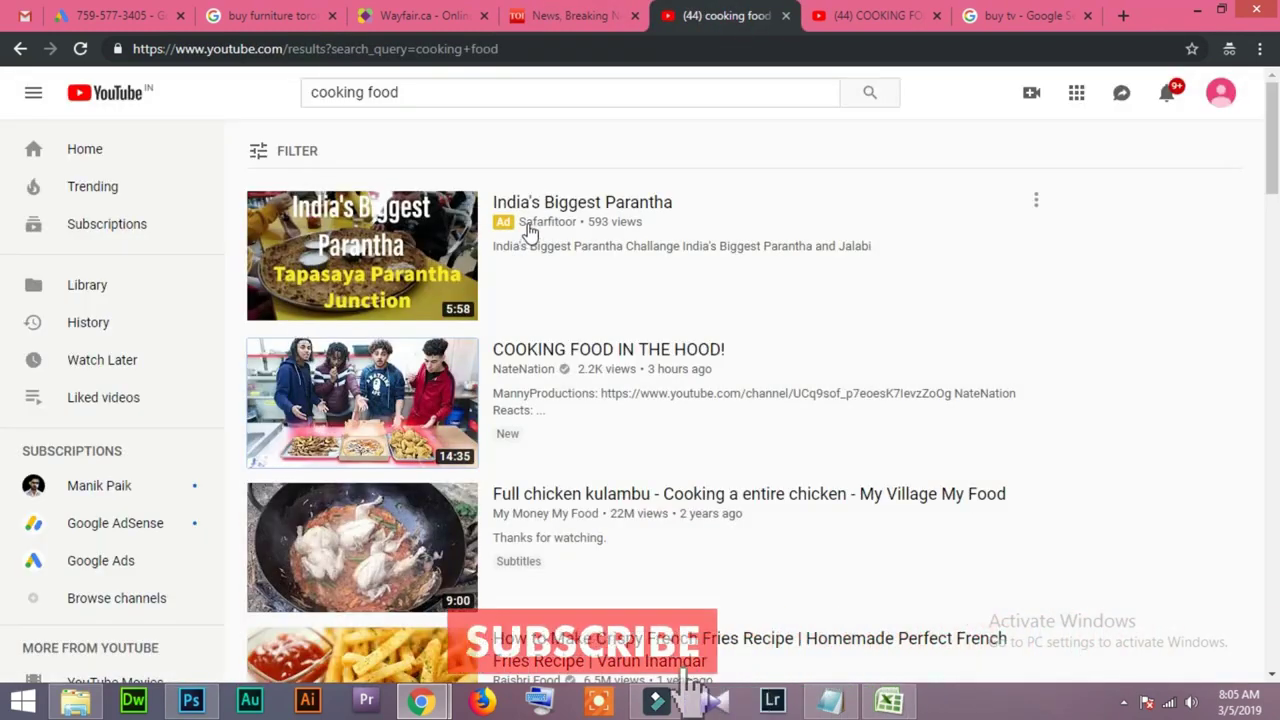
key("ctrl+Tab")
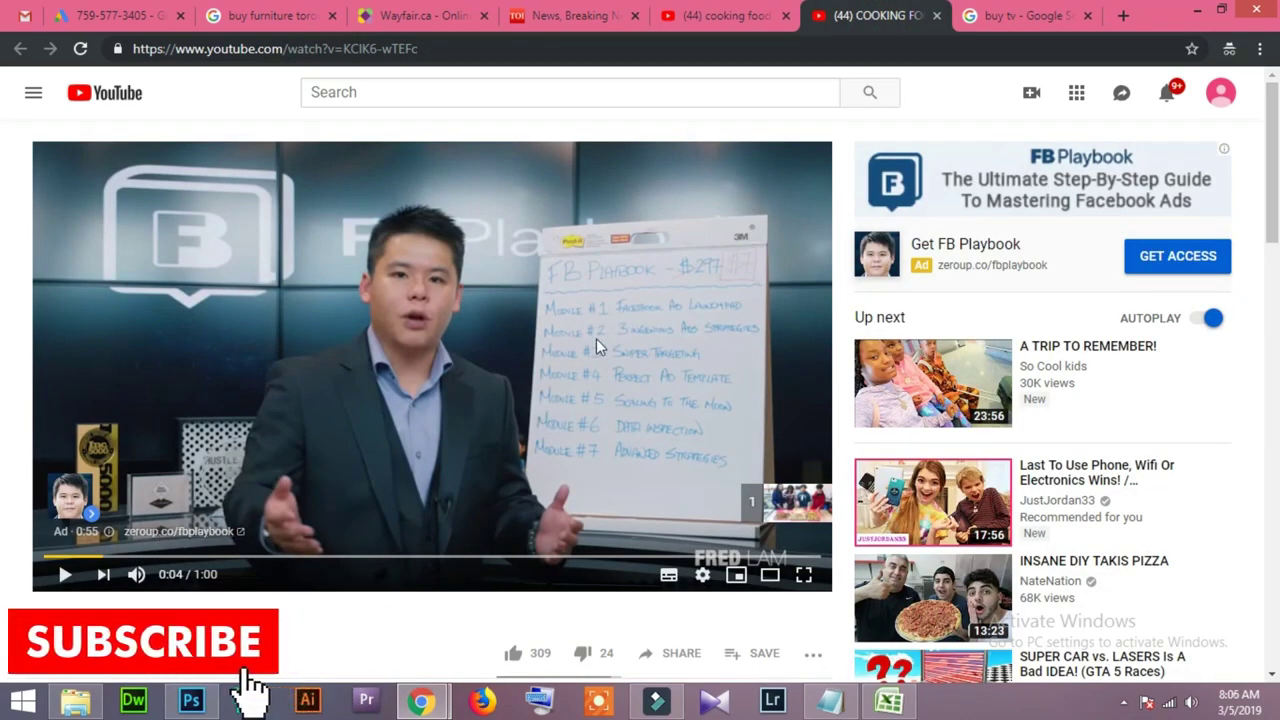
Step: Review the descriptions and campaign types of the Product and brand consideration and Brand awareness and reach goals in Google Ads
left_click(120, 15)
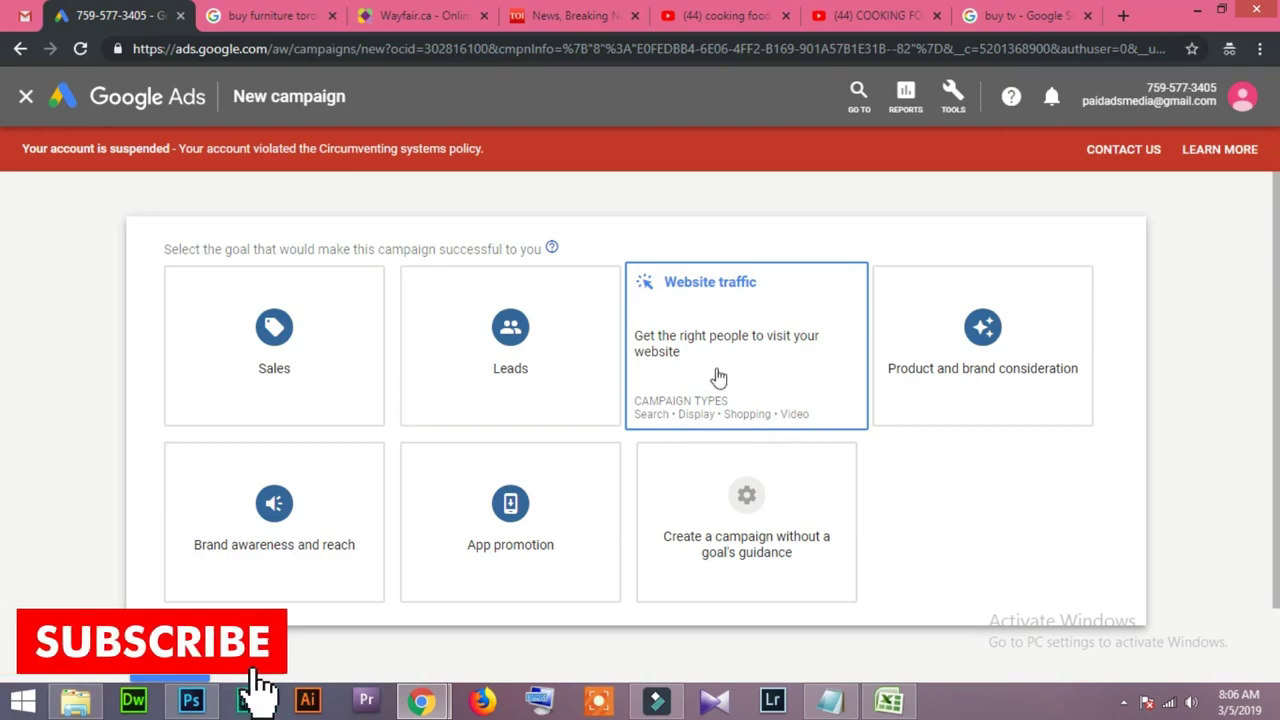
mouse_move(966, 386)
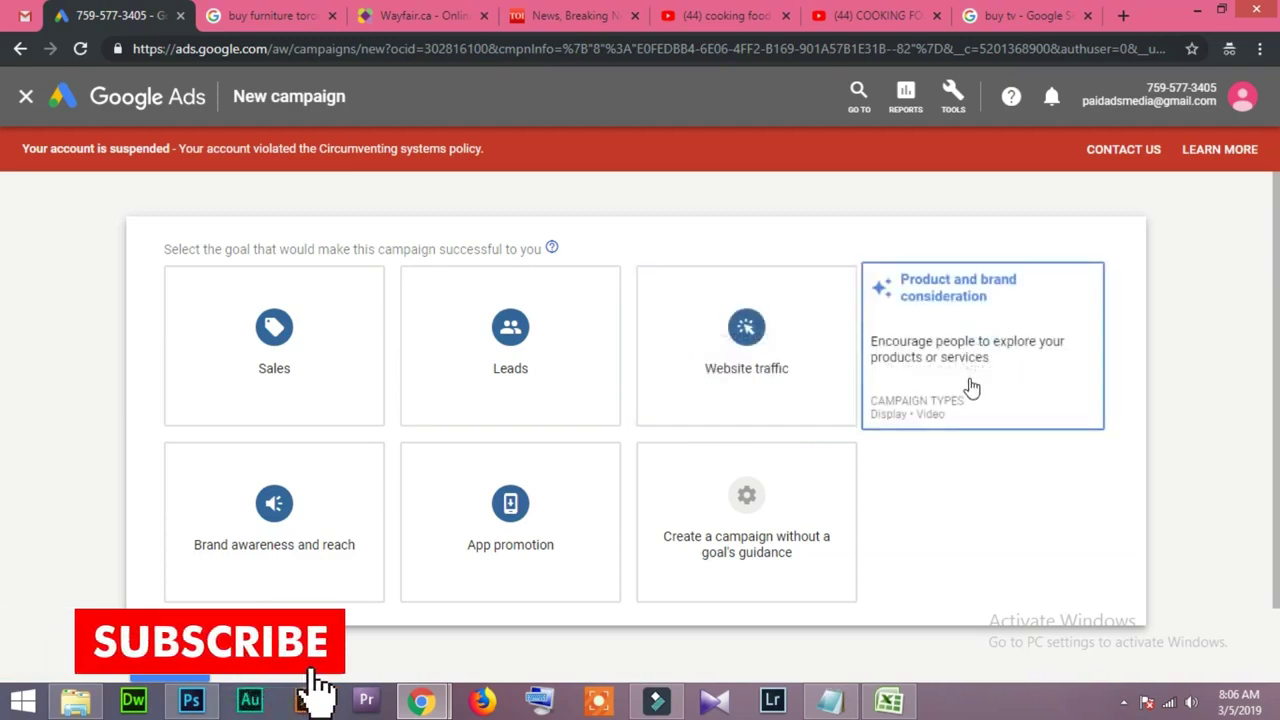
left_click(972, 380)
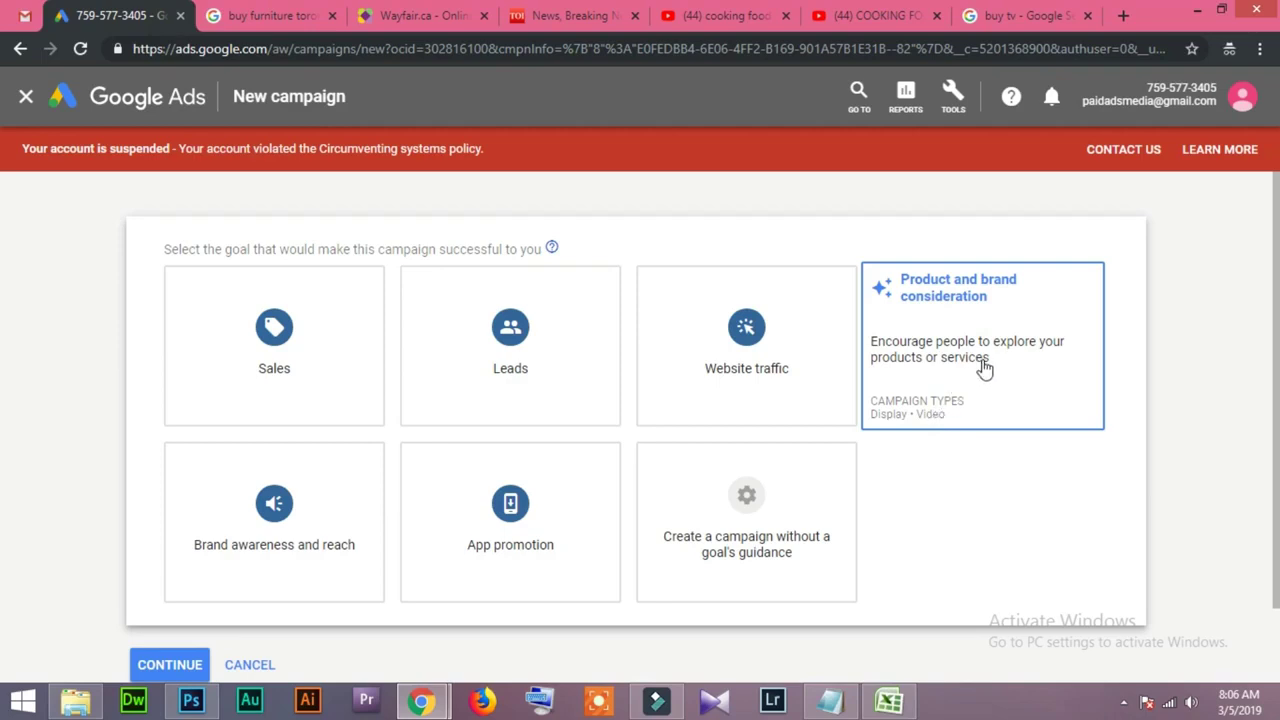
left_click(287, 588)
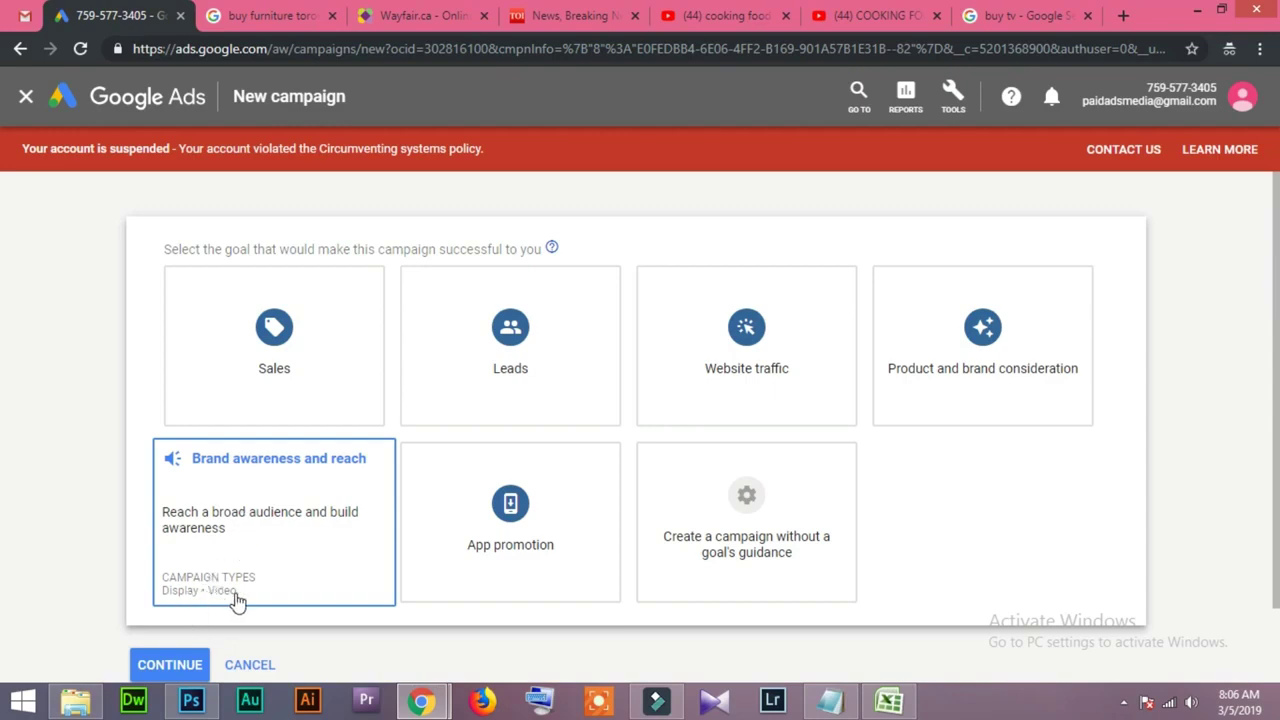
left_click(63, 516)
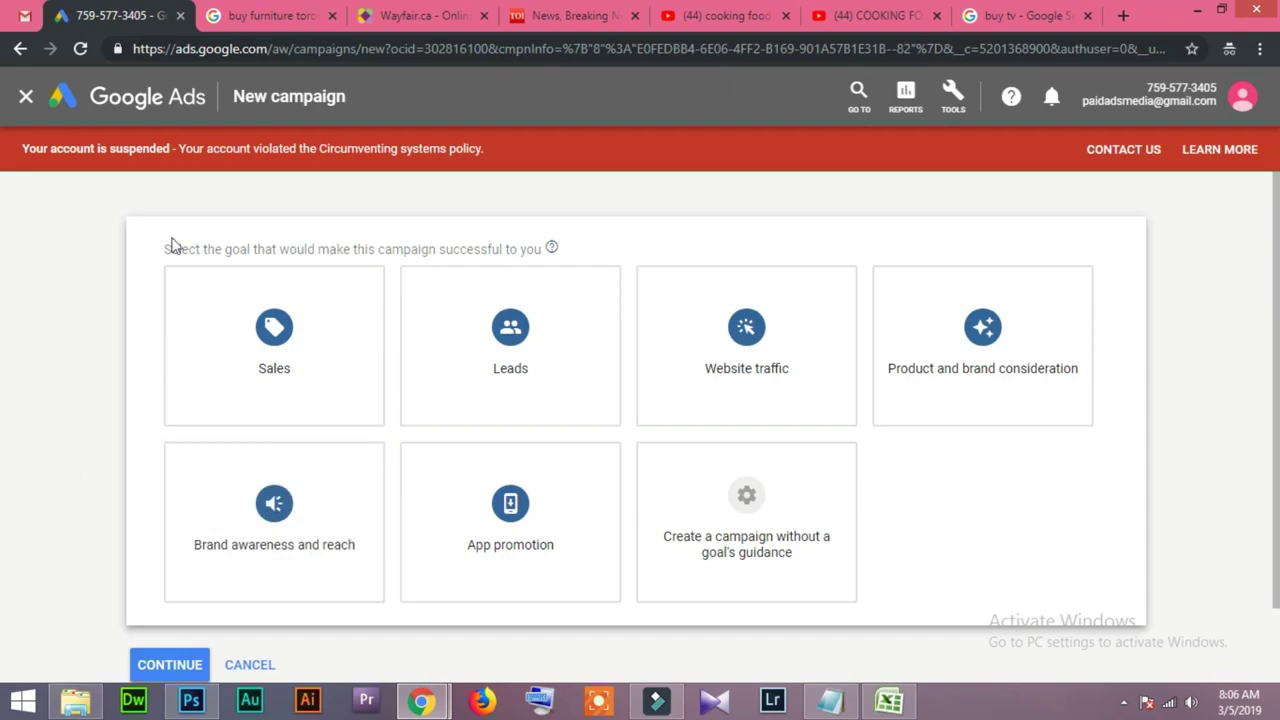
Step: Search Google for "amazon" in a new tab and examine the Amazon.in brand ad above the organic results
left_click(237, 12)
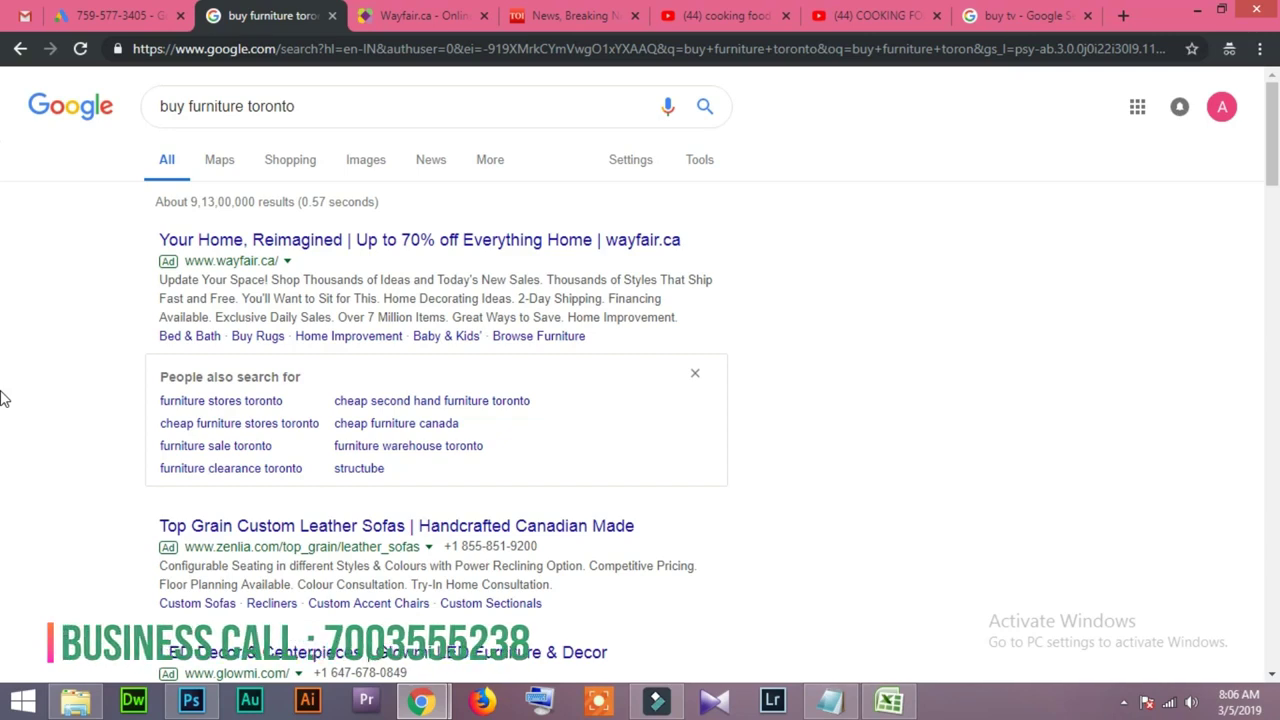
left_click(1122, 17)
type("goo")
key("Return")
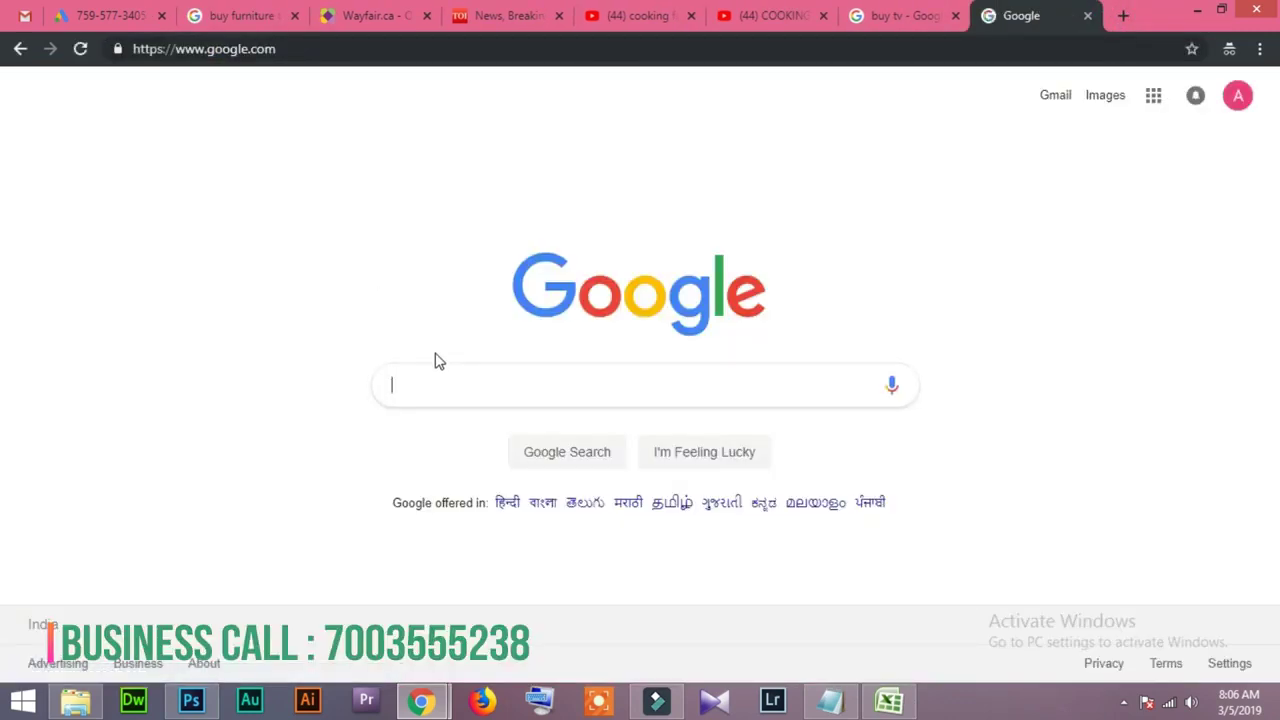
type("amaon")
key("Down")
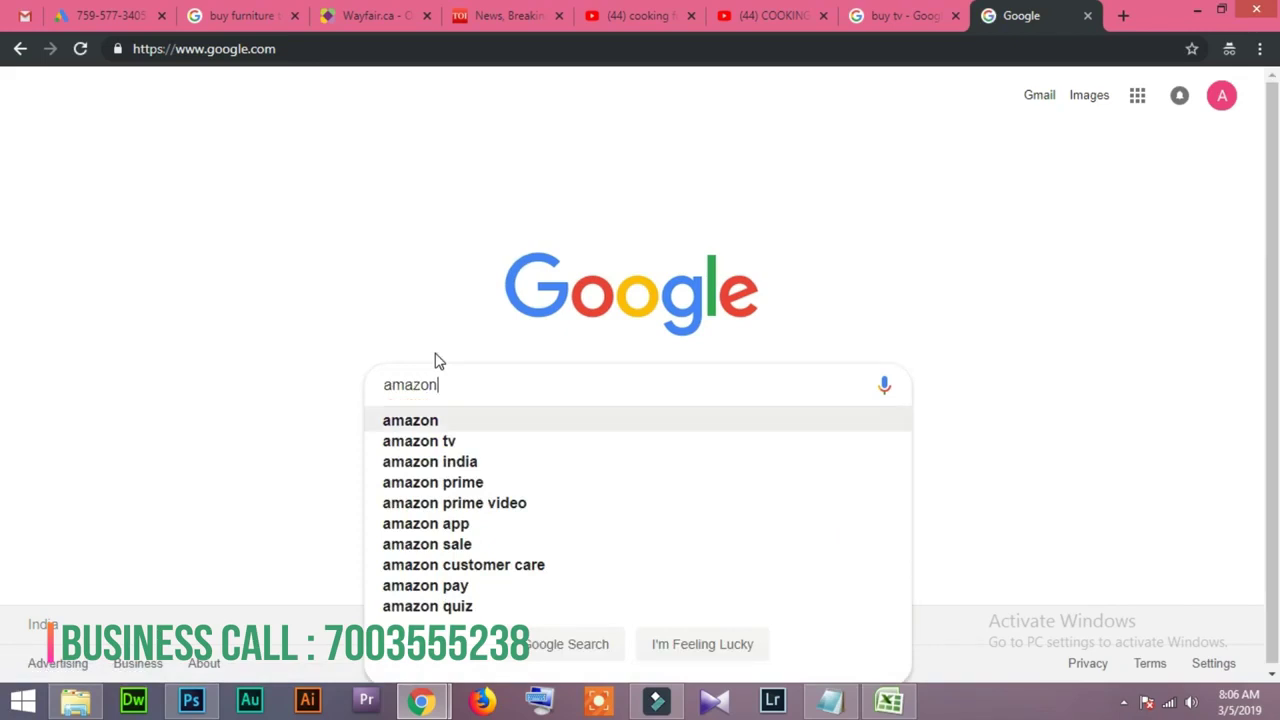
key("Return")
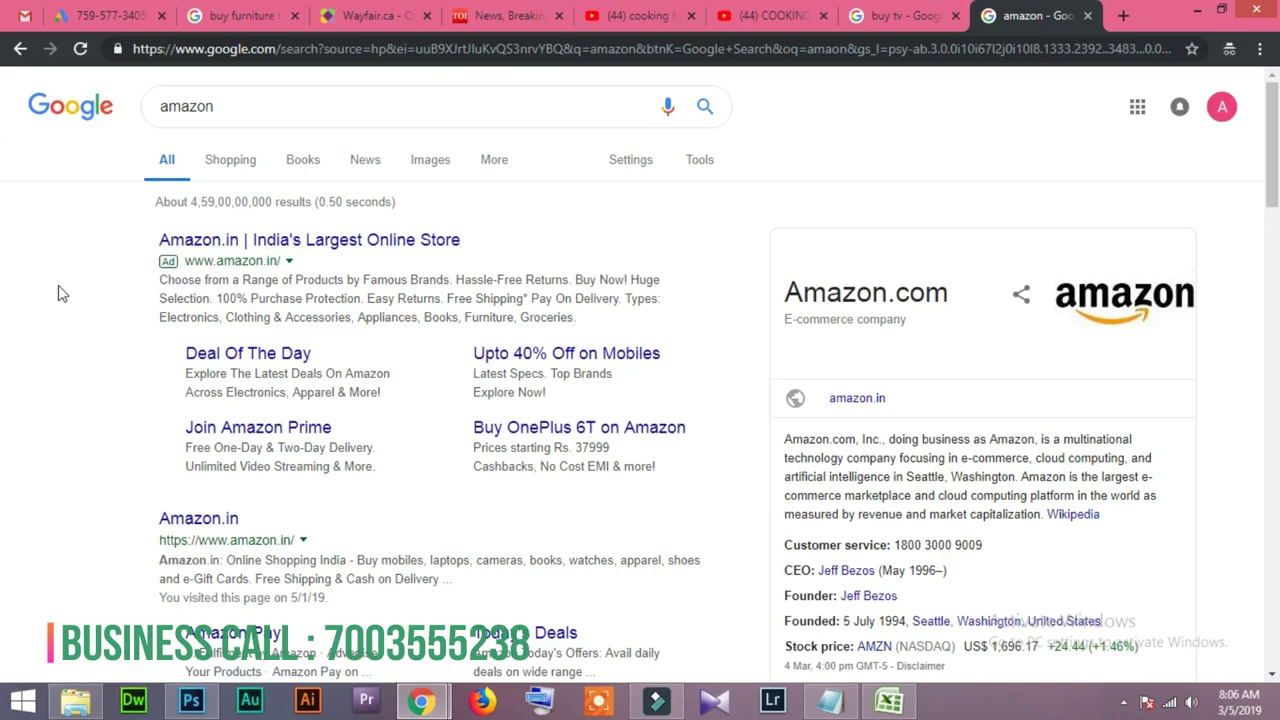
scroll(170, 440, "down", 1)
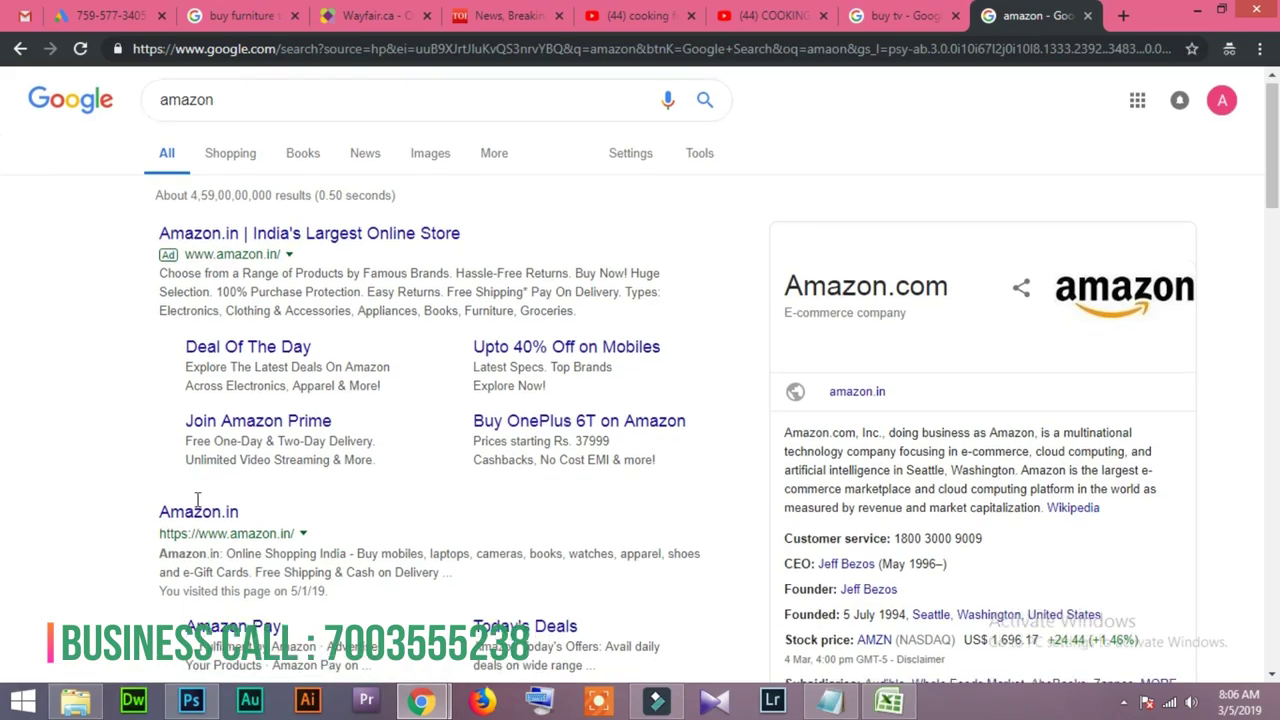
scroll(36, 434, "up", 1)
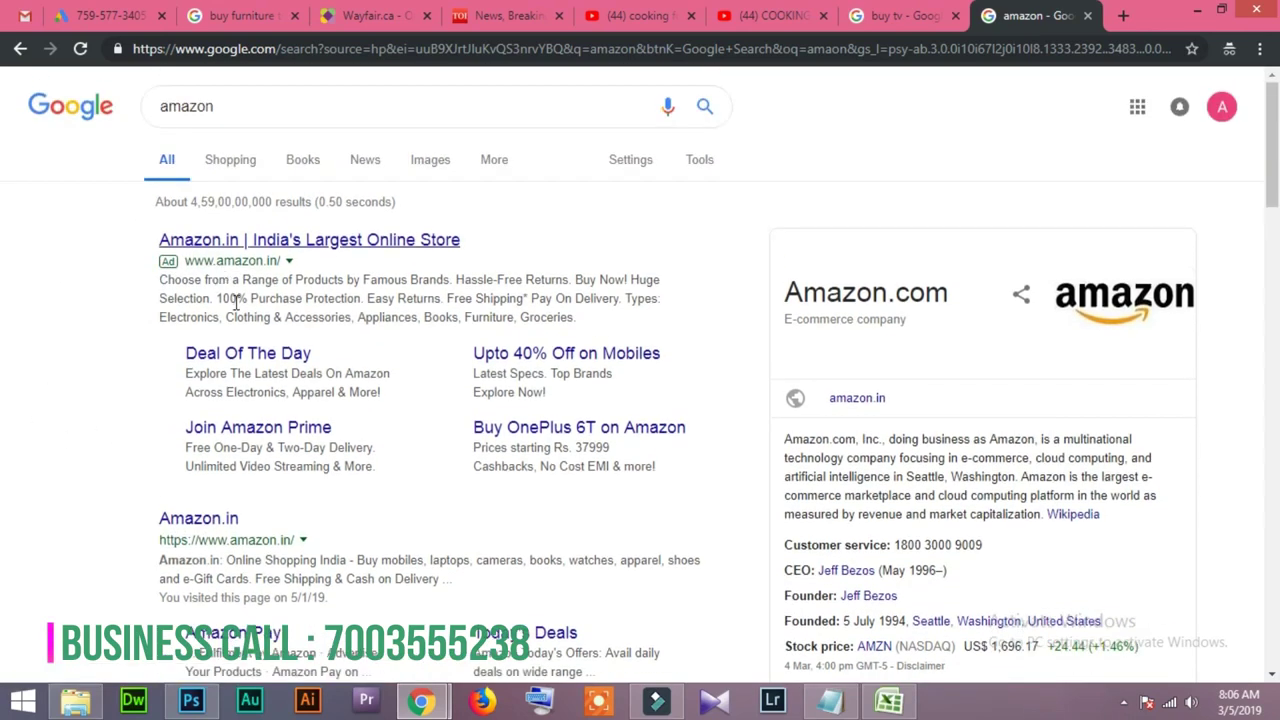
Step: Review the App promotion goal in Google Ads and look over the YouTube page with the FB Playbook video ad
left_click(110, 15)
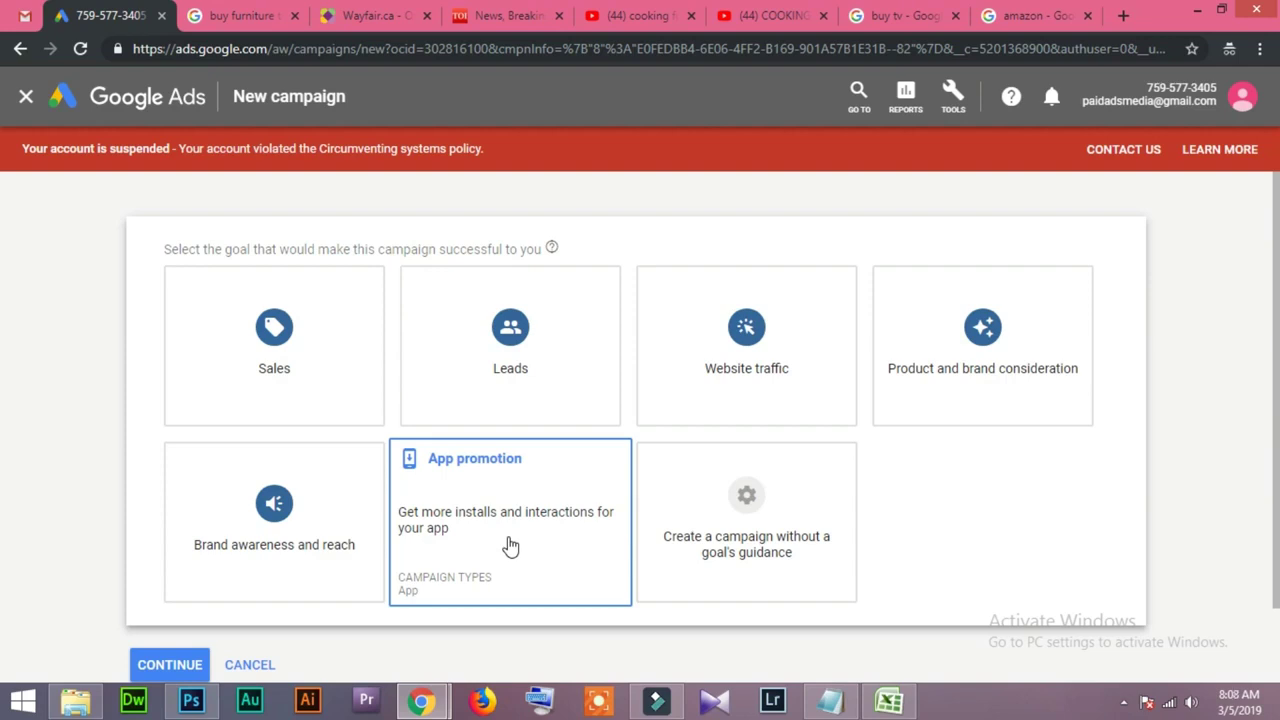
left_click(760, 15)
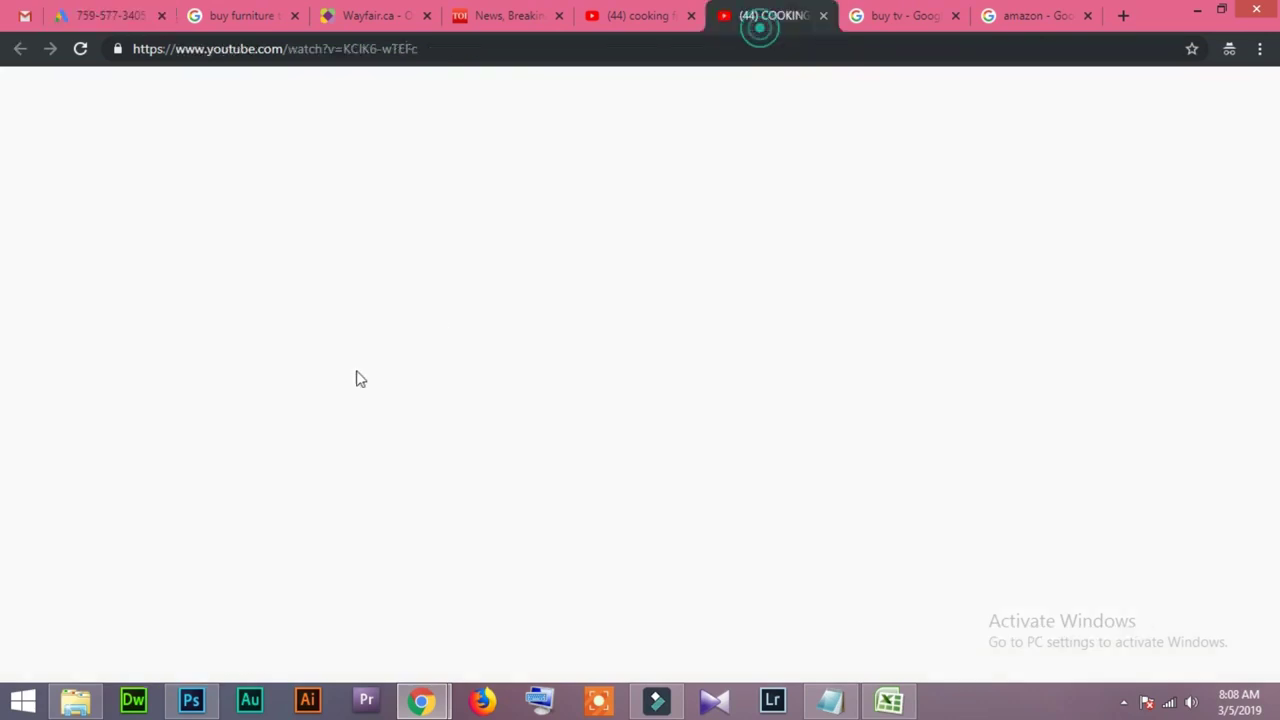
scroll(463, 440, "down", 3)
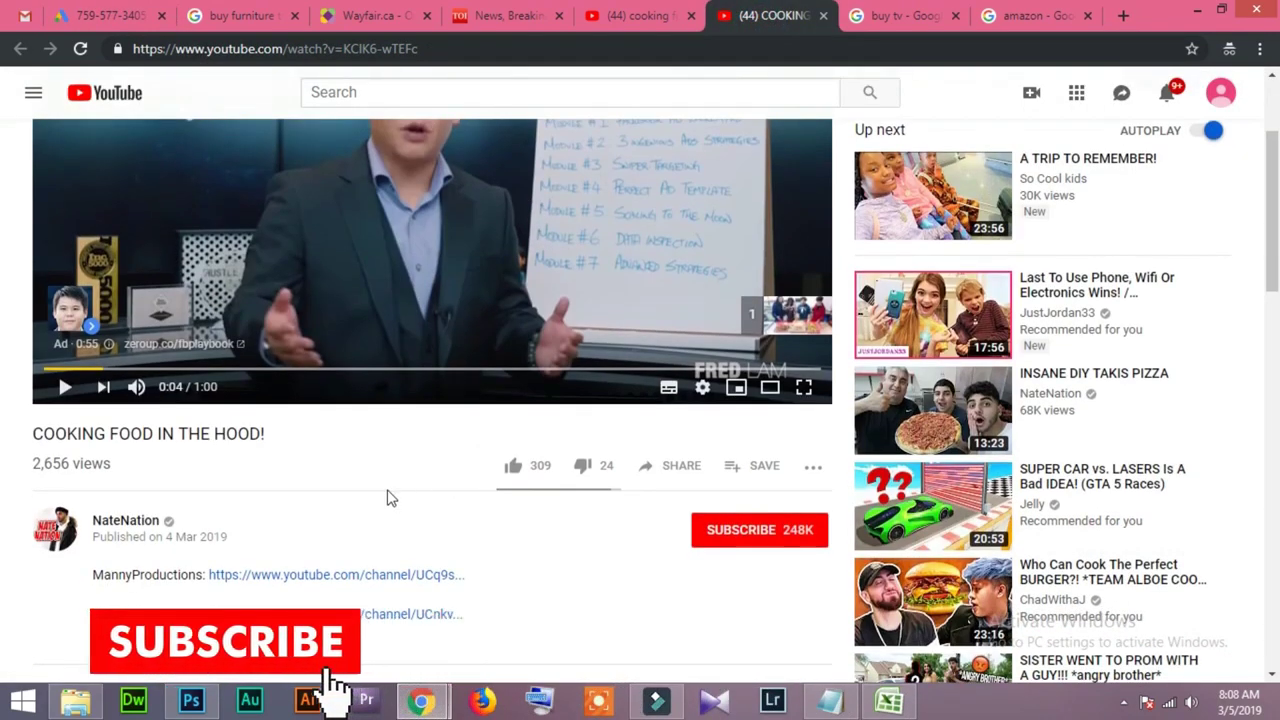
left_click(102, 8)
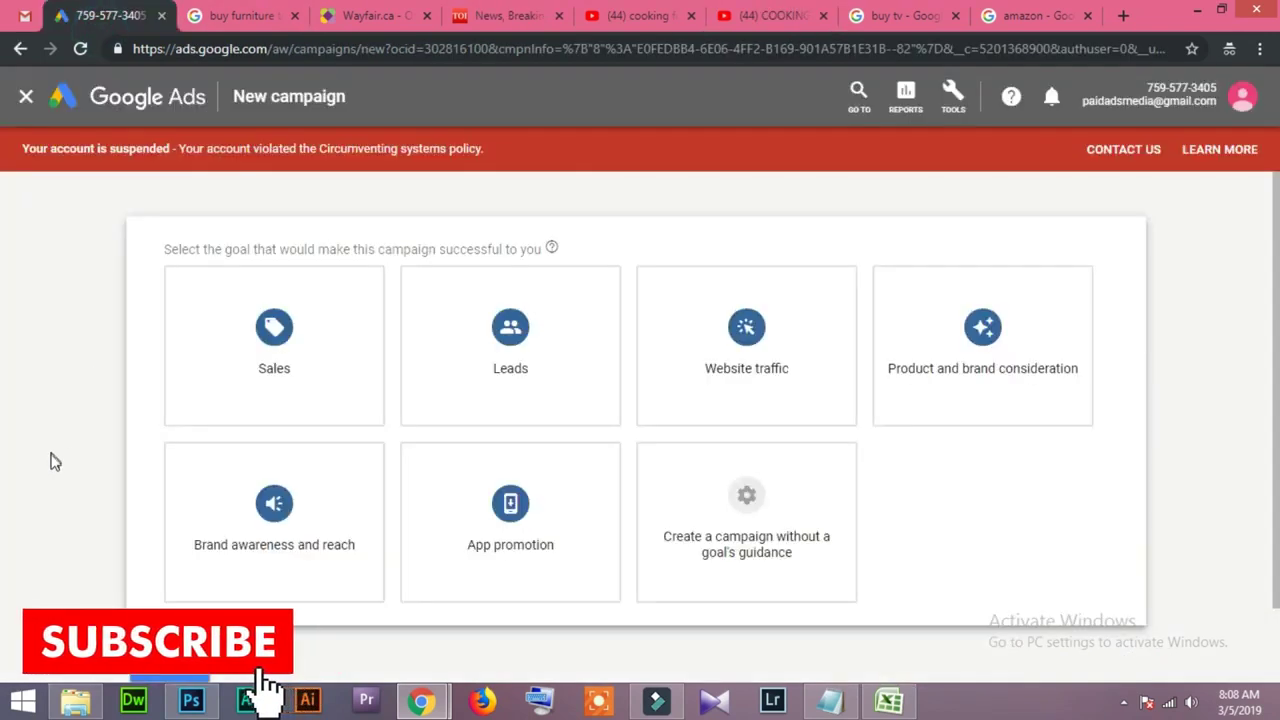